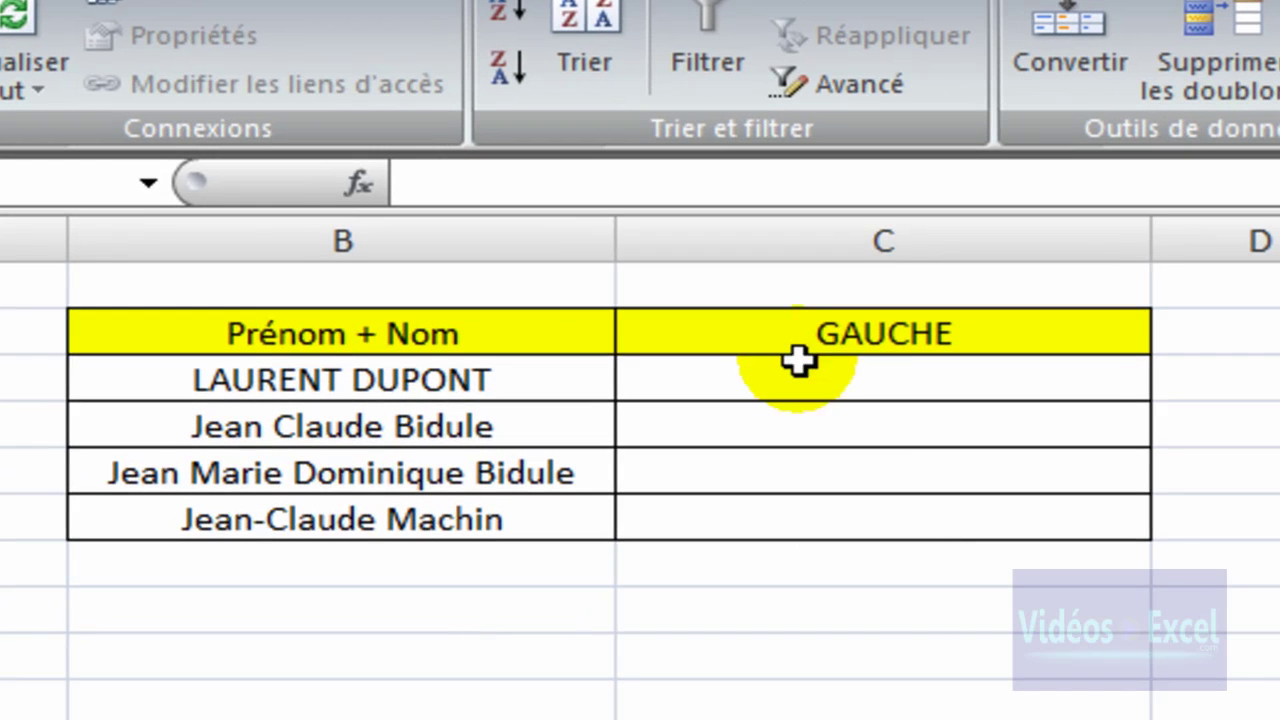
# Enter the formula =GAUCHE(B3;7) in cell C3 to extract the first name from the full name in B3.
pyautogui.write('=')
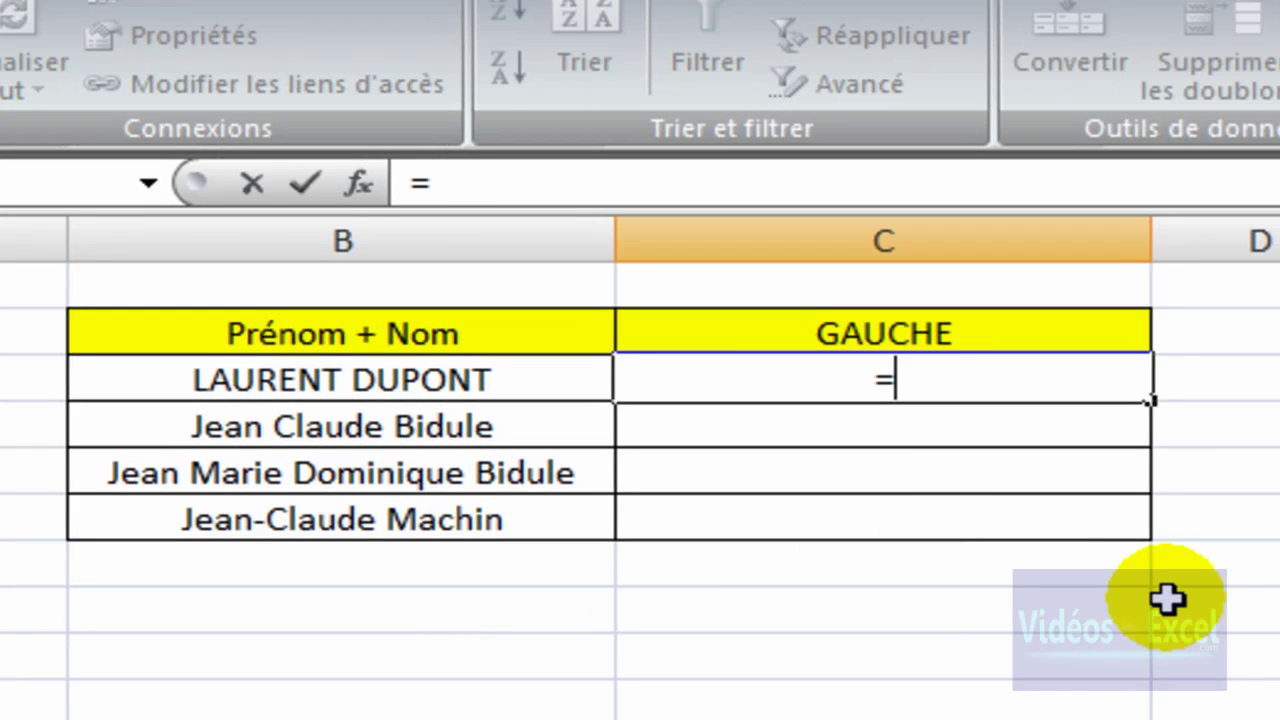
pyautogui.write('gauch')
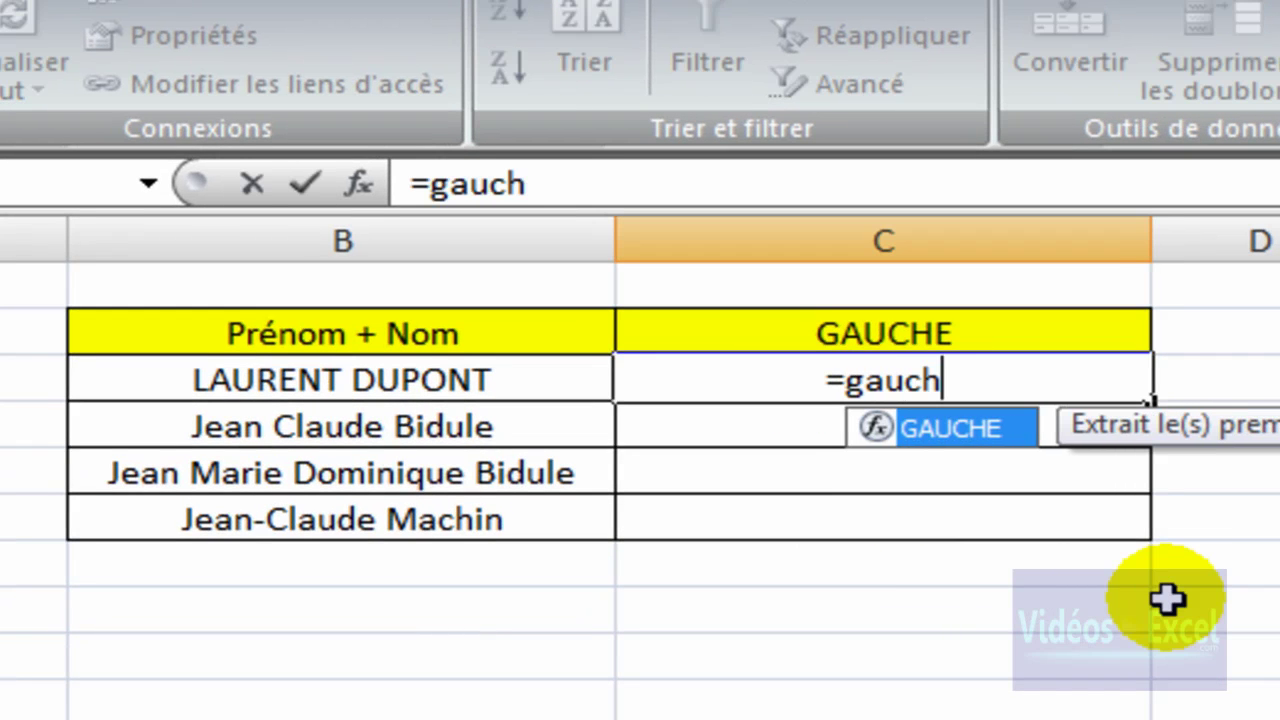
pyautogui.press('Tab')
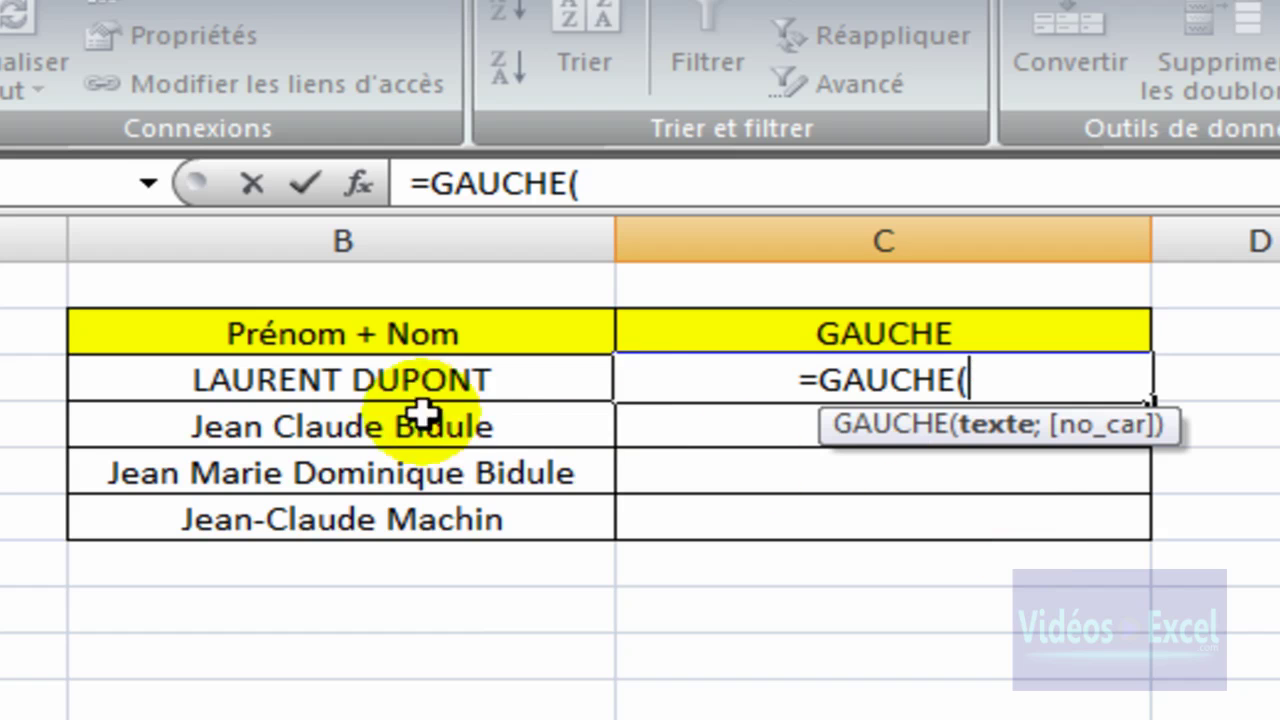
pyautogui.click(410, 380)
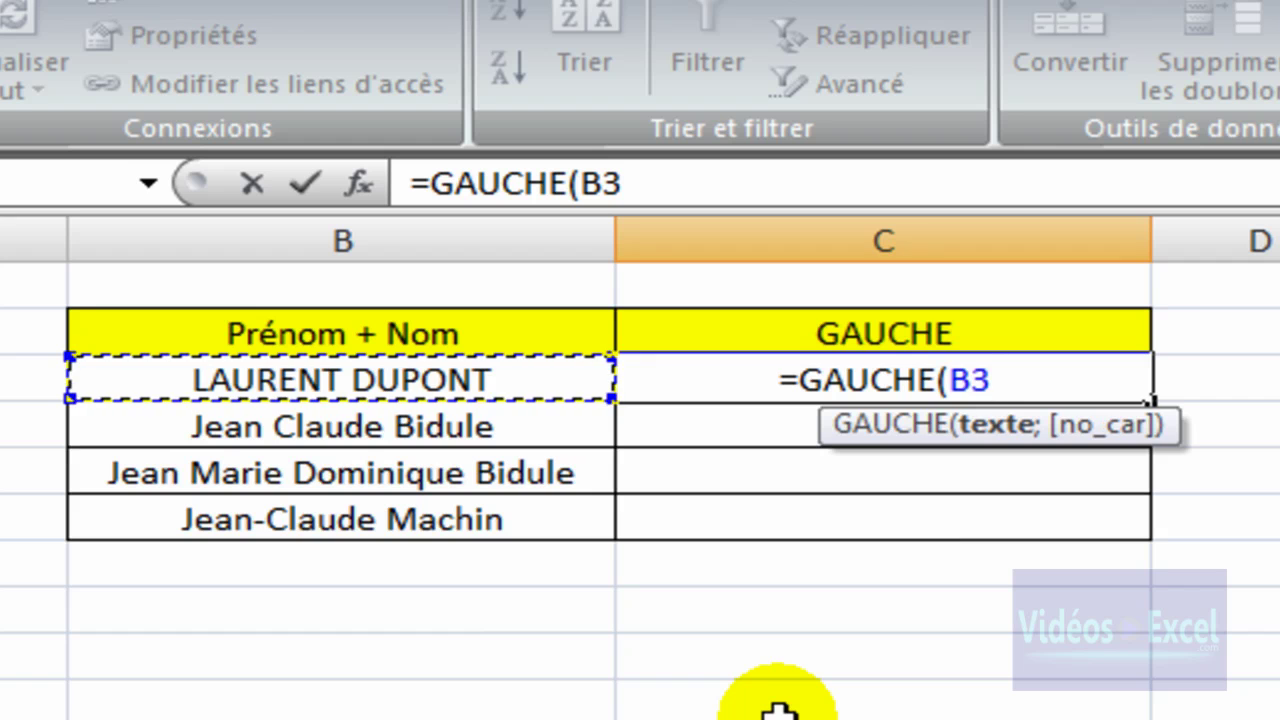
pyautogui.write(';')
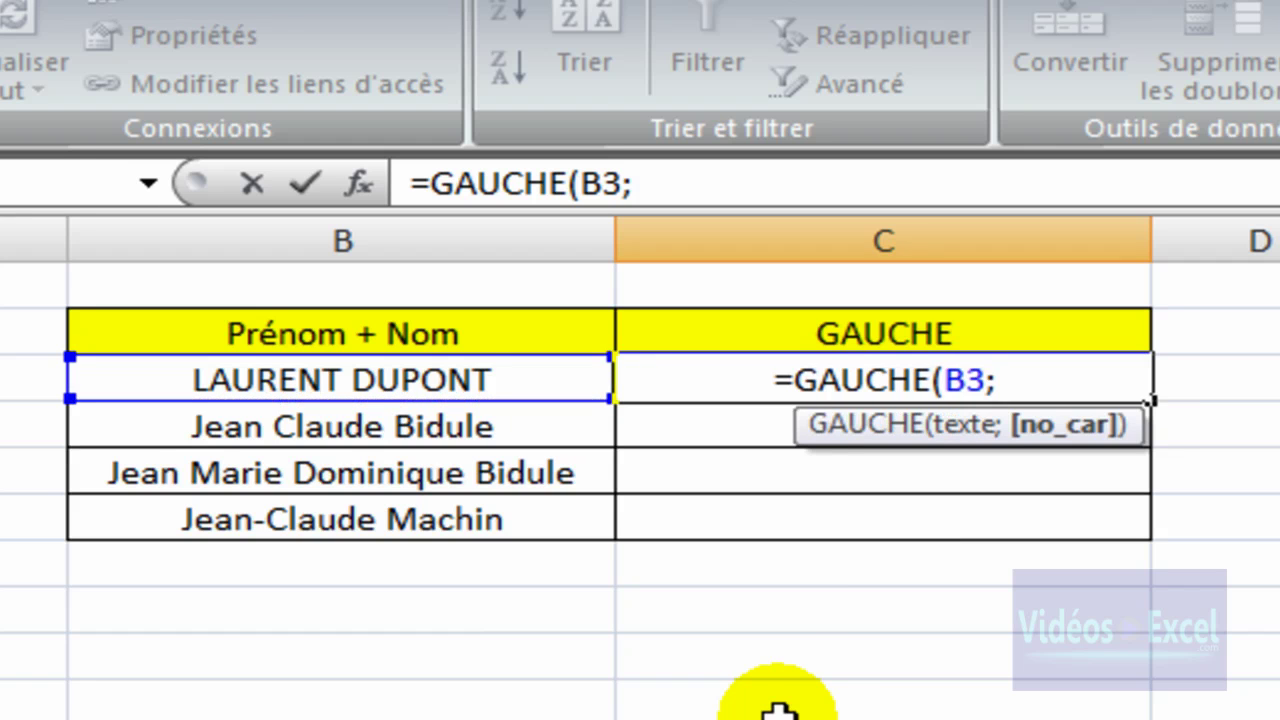
pyautogui.moveTo(806, 423); pyautogui.dragTo(737, 652)
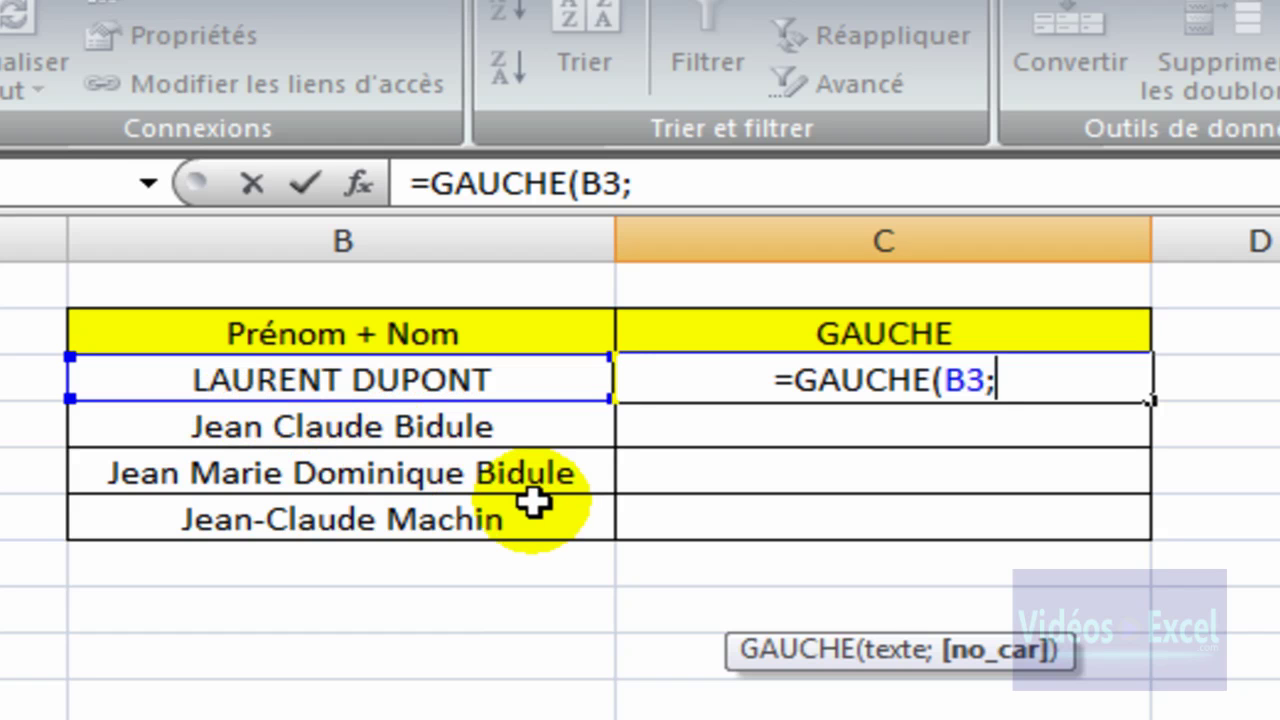
pyautogui.write('7')
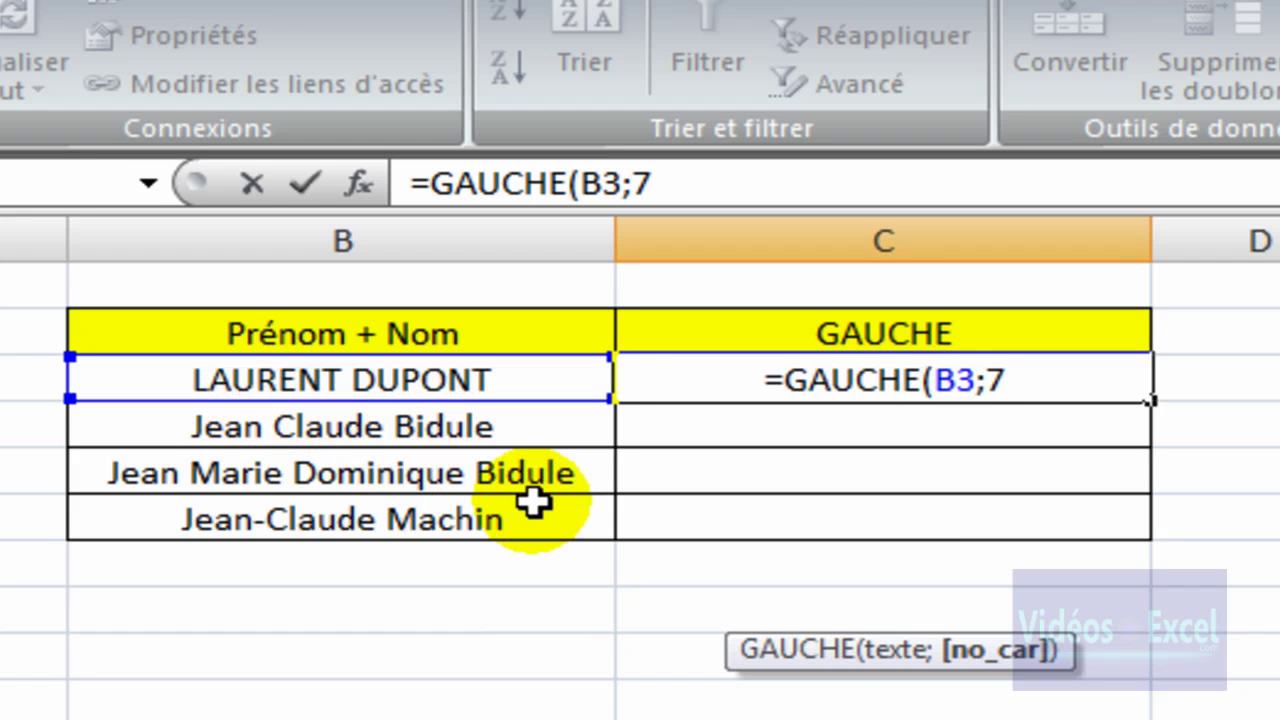
pyautogui.write(')')
pyautogui.hotkey('ctrl', 'Return')
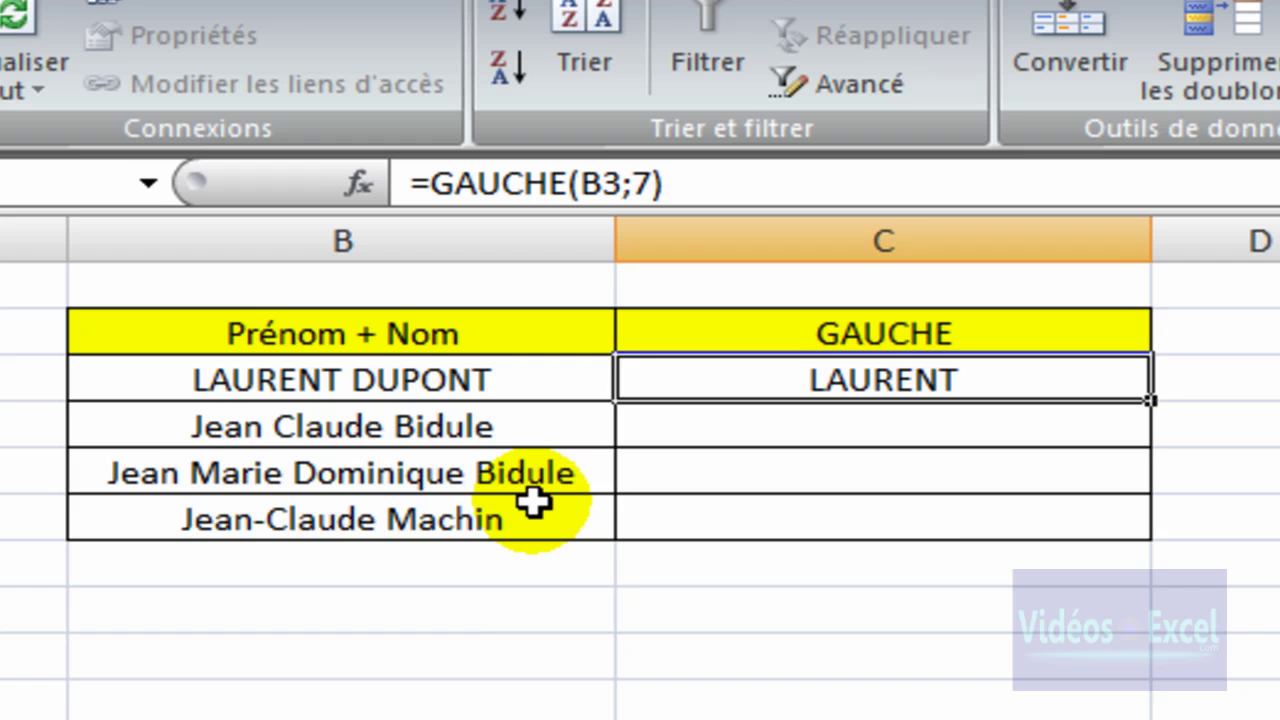
# Begin a GAUCHE formula in cell C4 with B4 as its text argument.
pyautogui.press('Down')
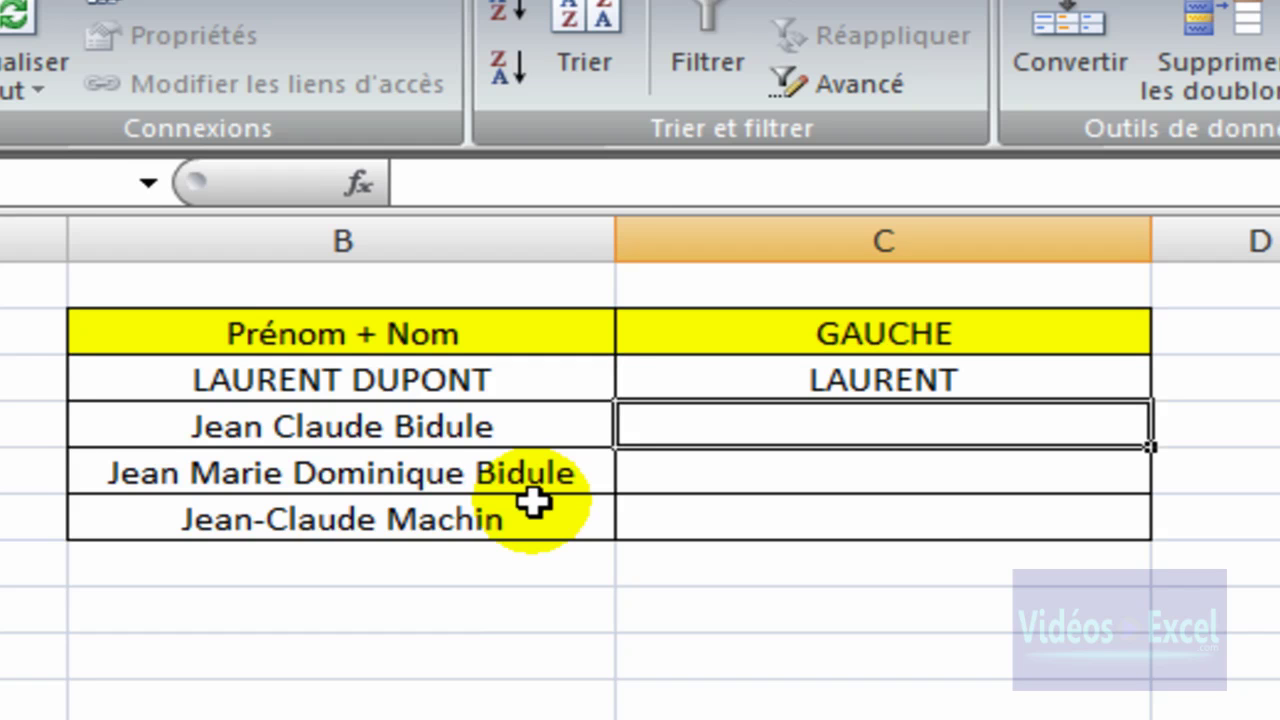
pyautogui.press('Left')
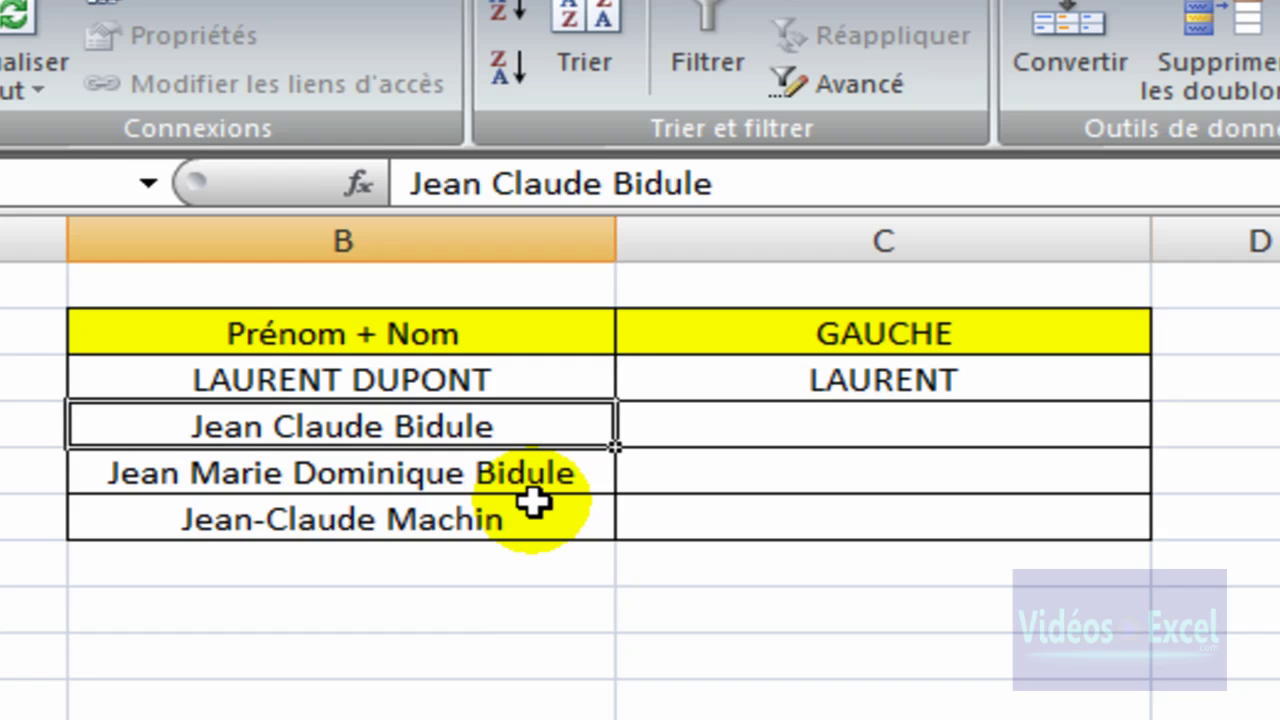
pyautogui.press('Right')
pyautogui.press('Up')
pyautogui.press('Down')
pyautogui.press('Left')
pyautogui.press('Right')
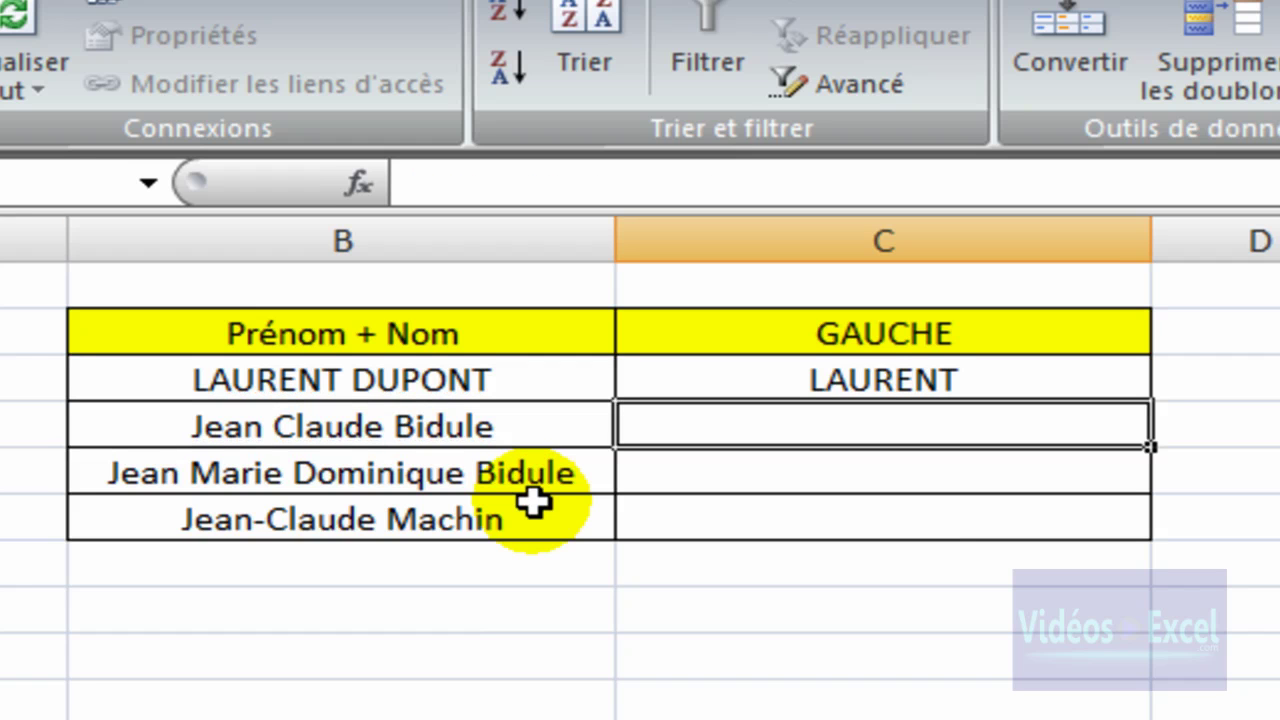
pyautogui.write('=ga')
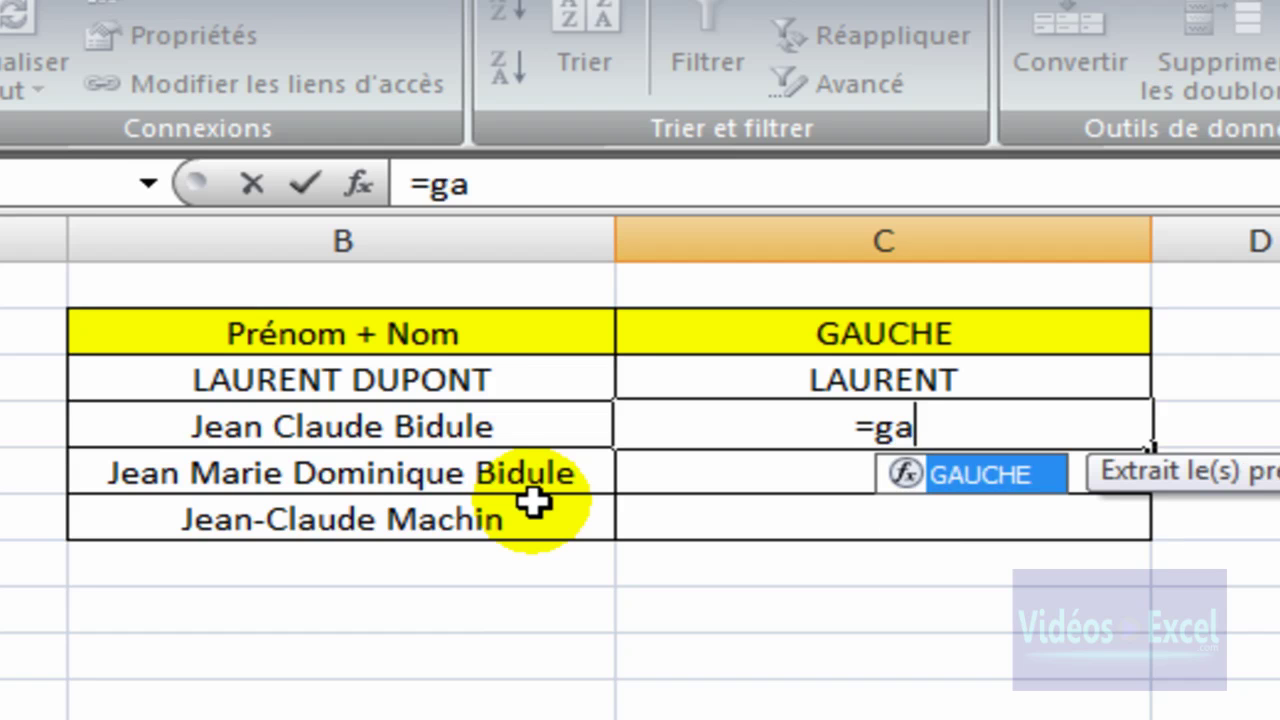
pyautogui.press('Tab')
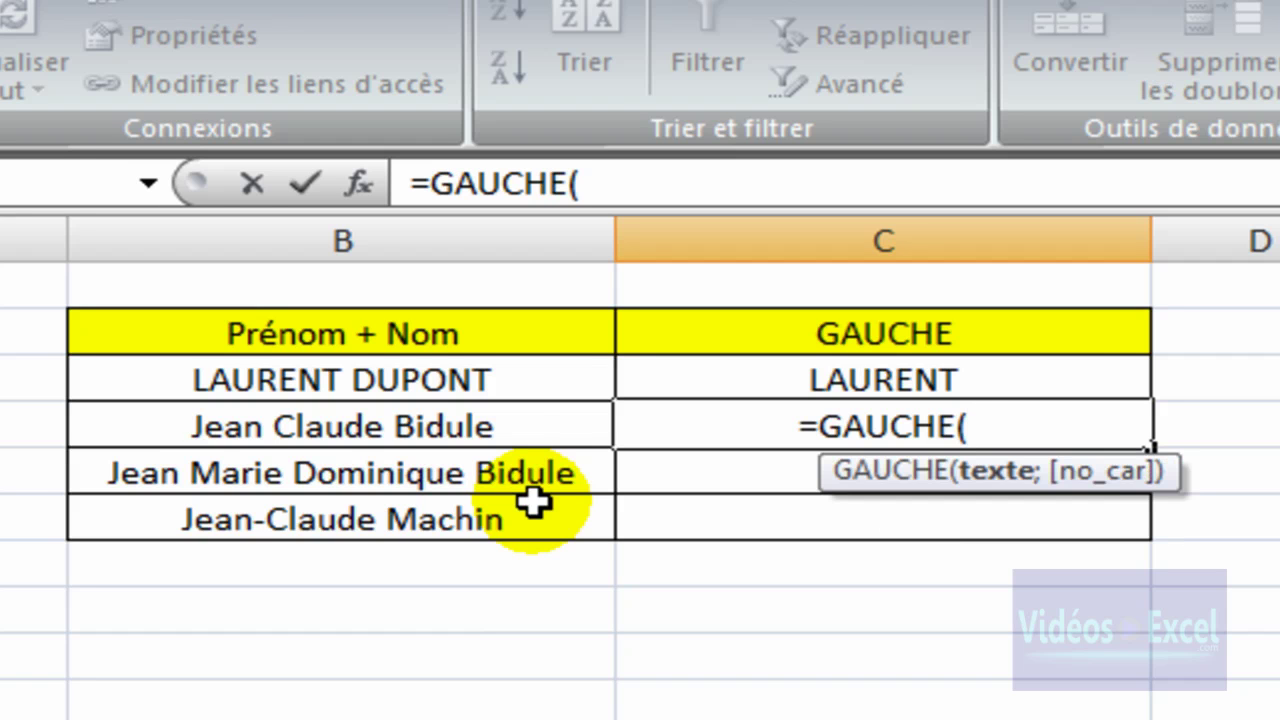
pyautogui.click(492, 426)
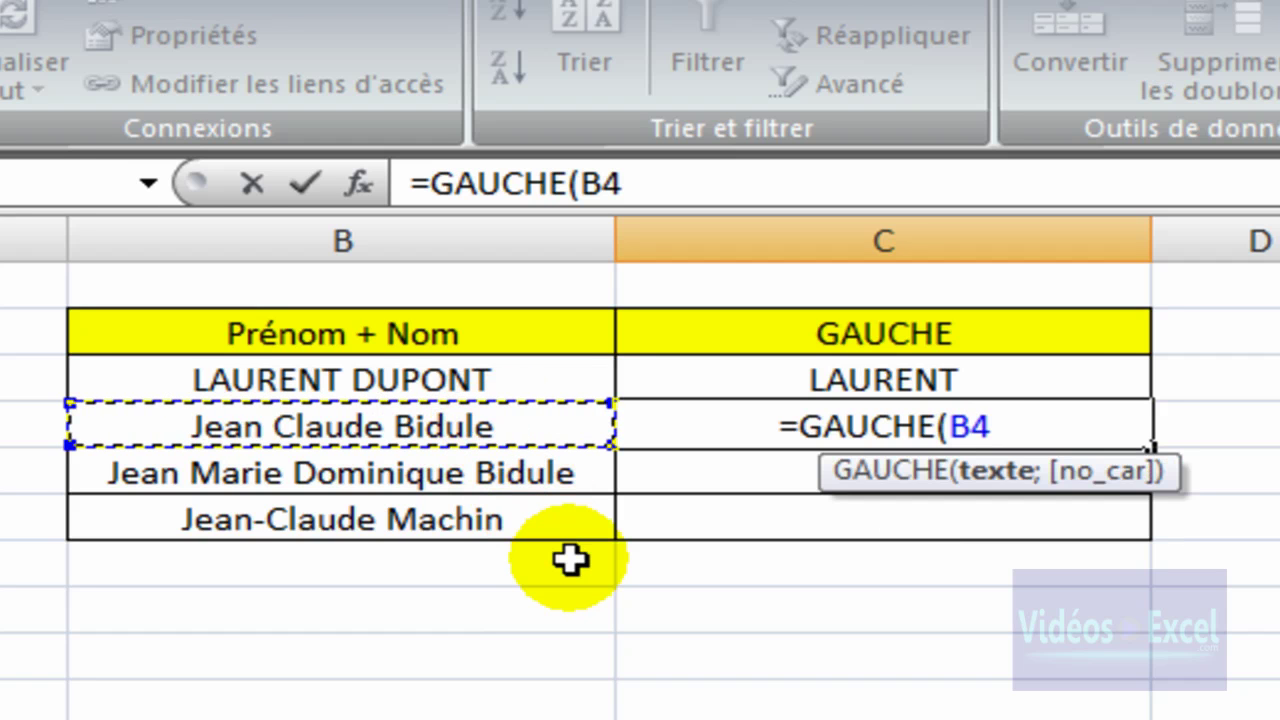
pyautogui.write(';')
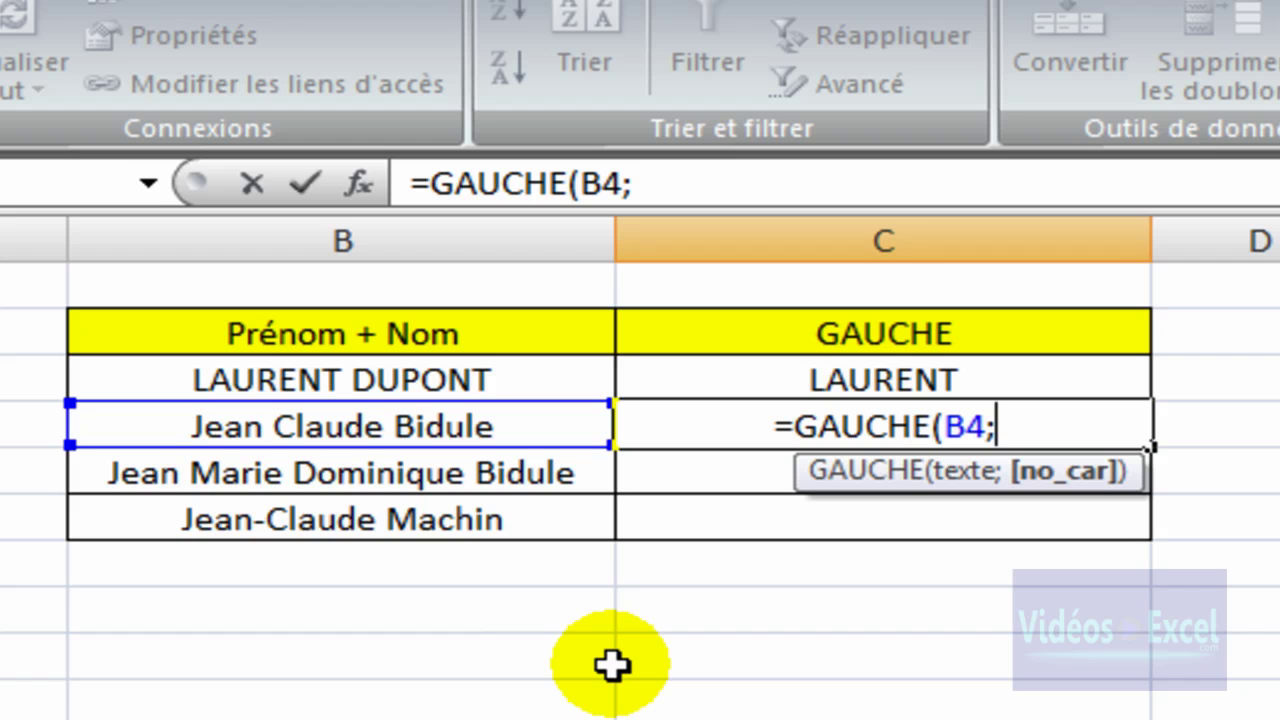
# Complete the C4 formula with CHERCHE(" b";B4) as the number of characters, giving =GAUCHE(B4;CHERCHE(" b";B4)).
pyautogui.write('ch')
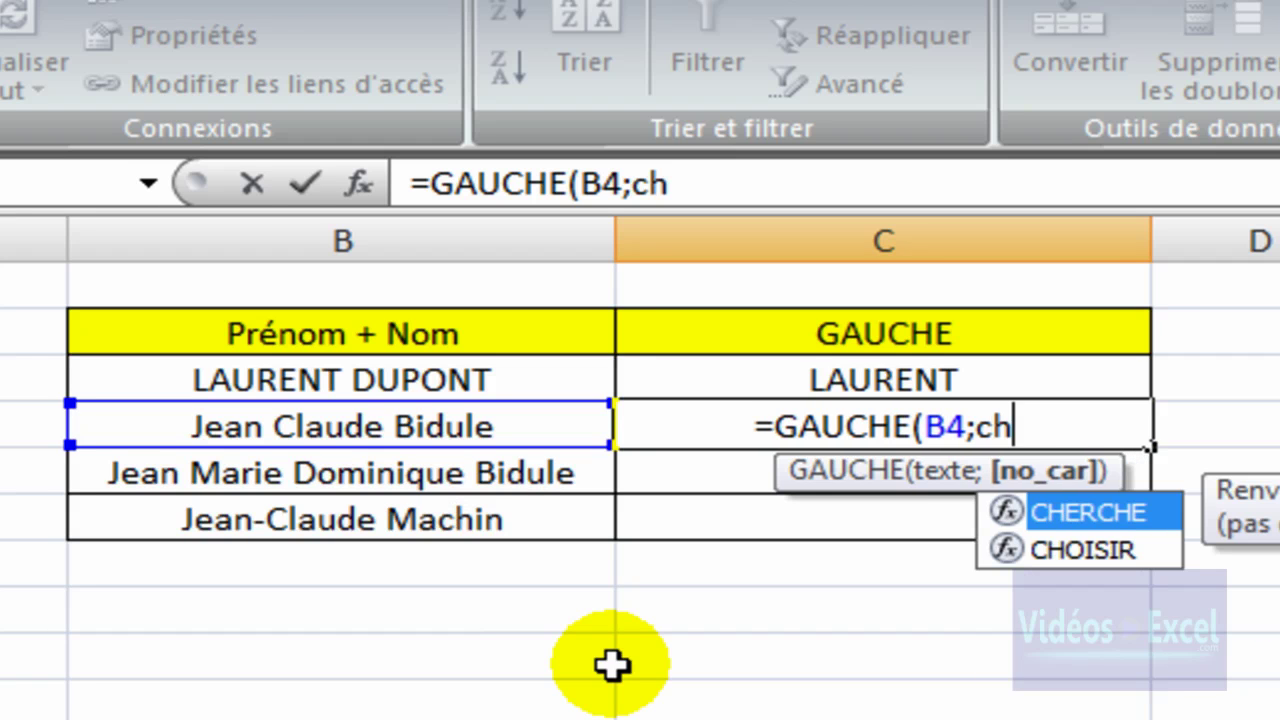
pyautogui.press('Tab')
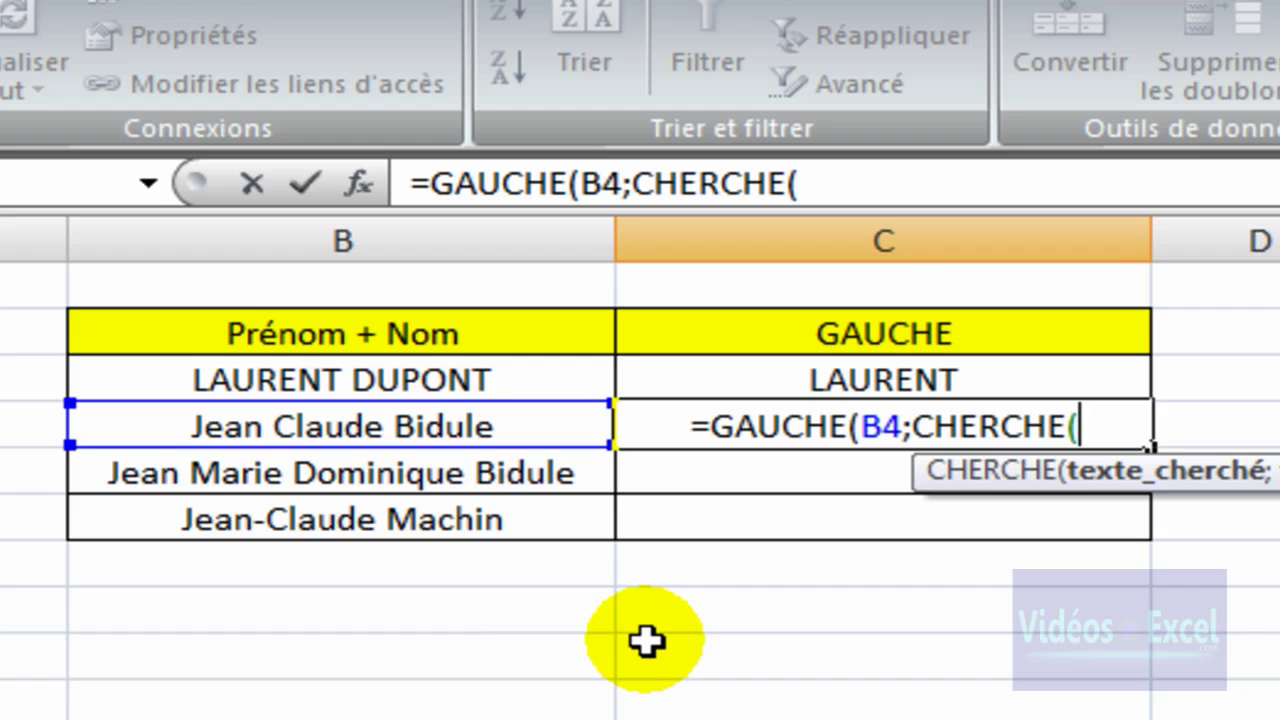
pyautogui.write('"')
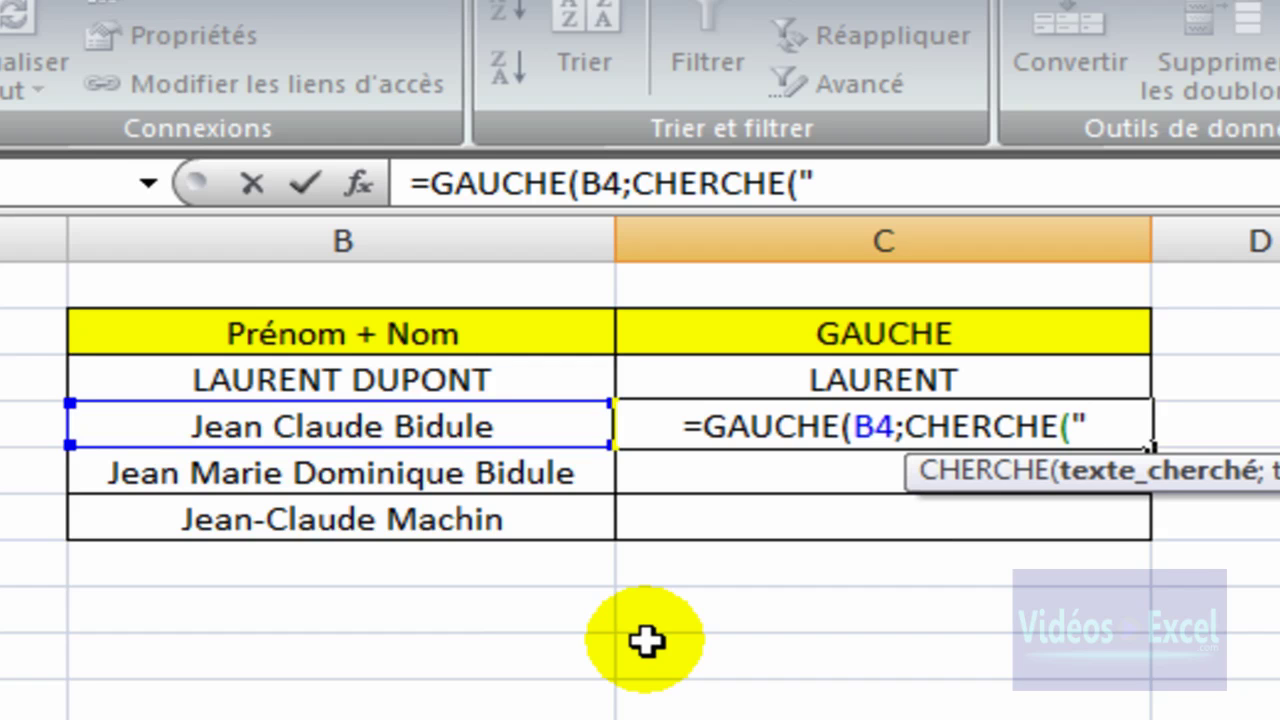
pyautogui.write(' b')
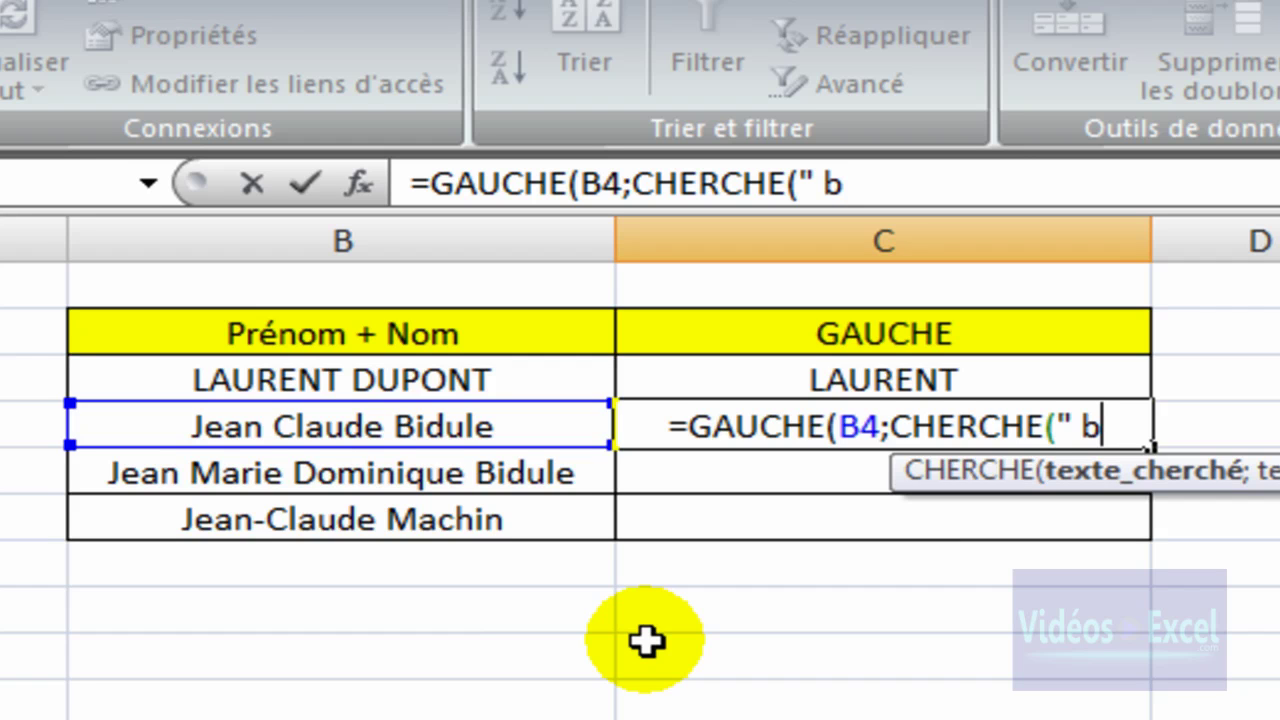
pyautogui.write('";')
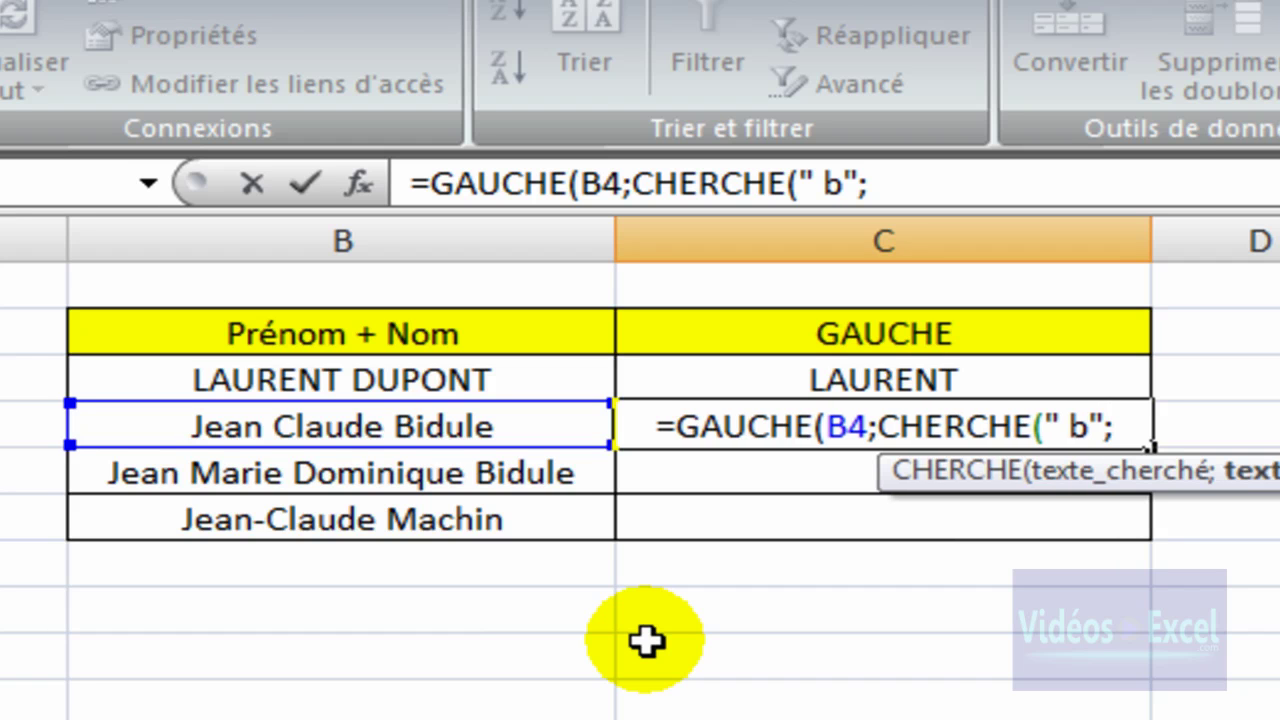
pyautogui.click(414, 429)
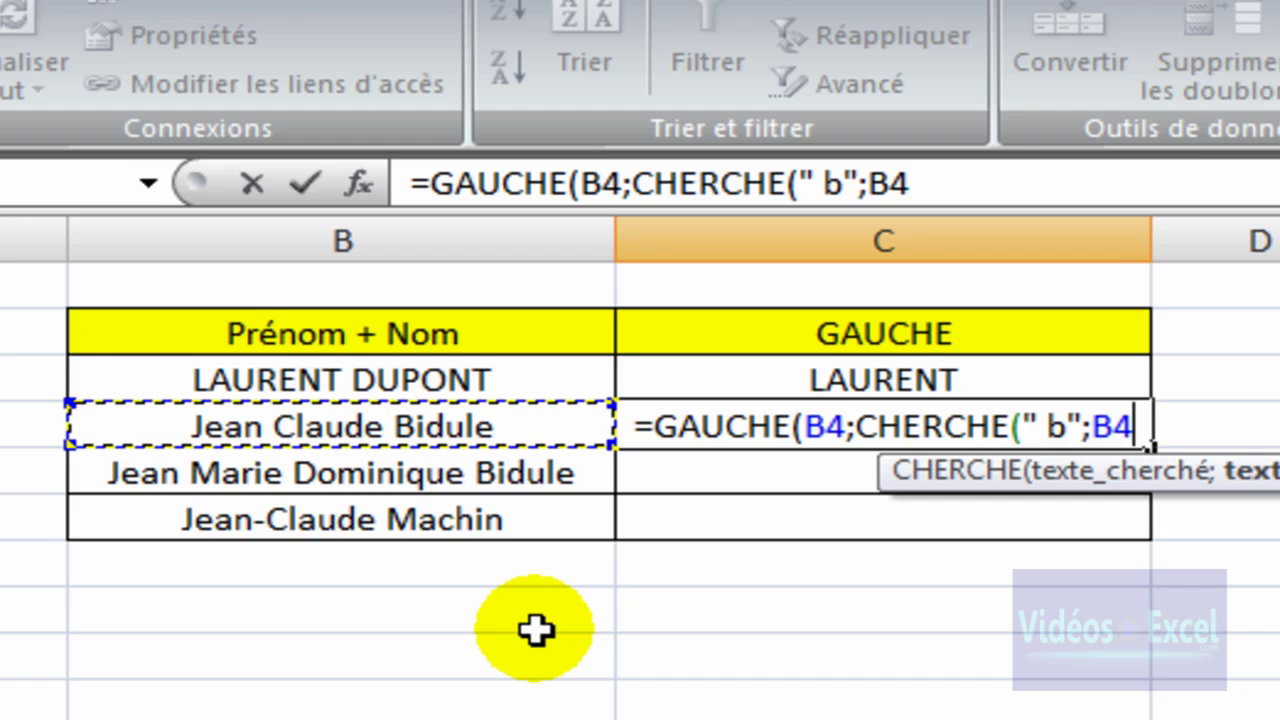
pyautogui.write(')')
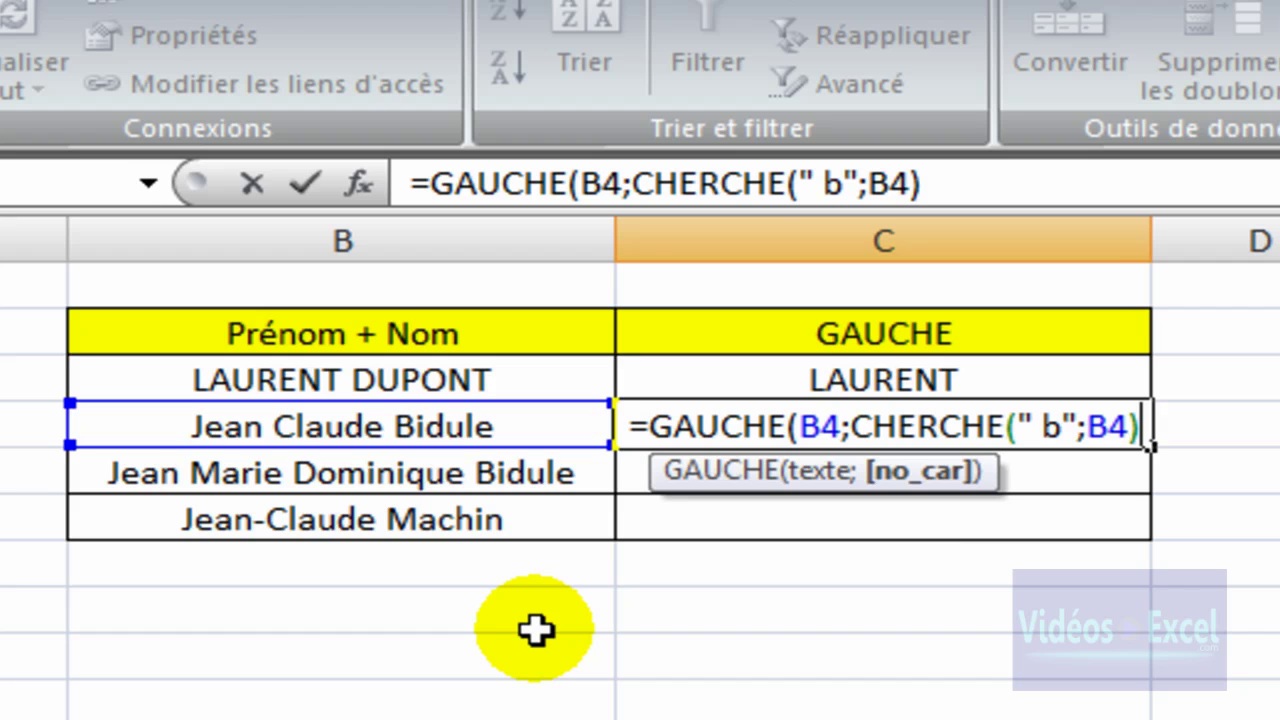
pyautogui.write(')')
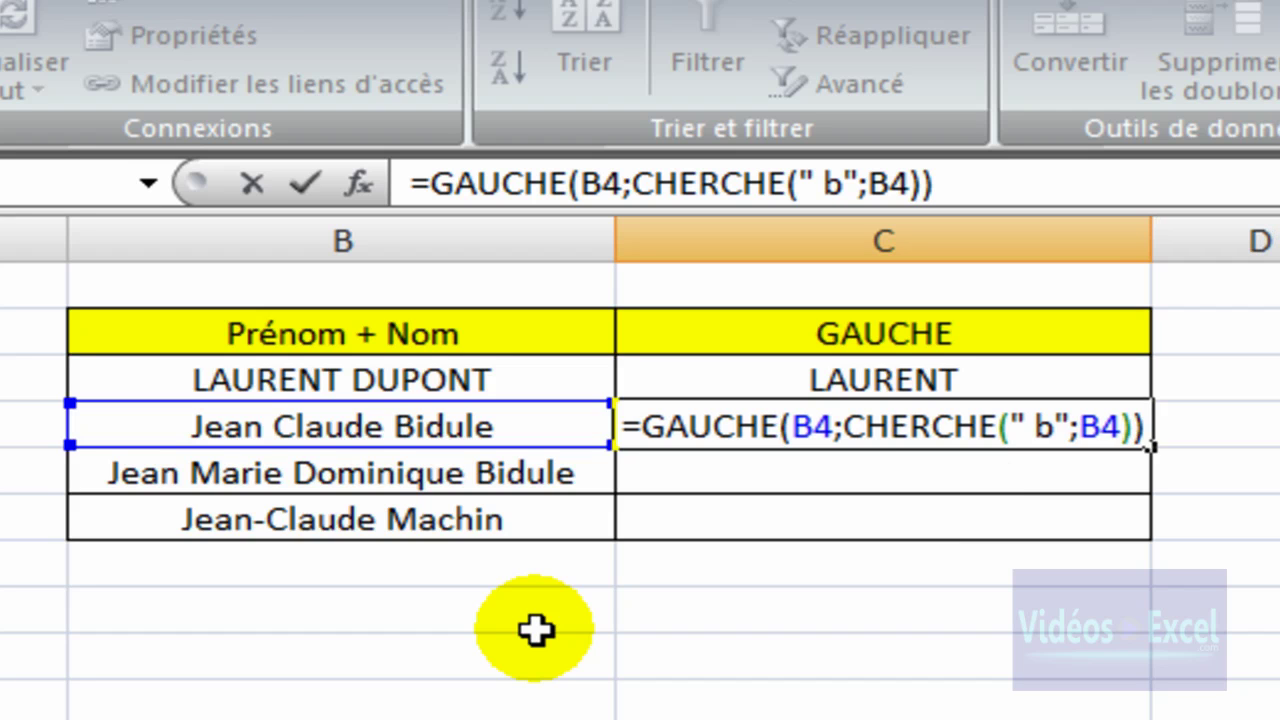
pyautogui.hotkey('ctrl', 'Return')
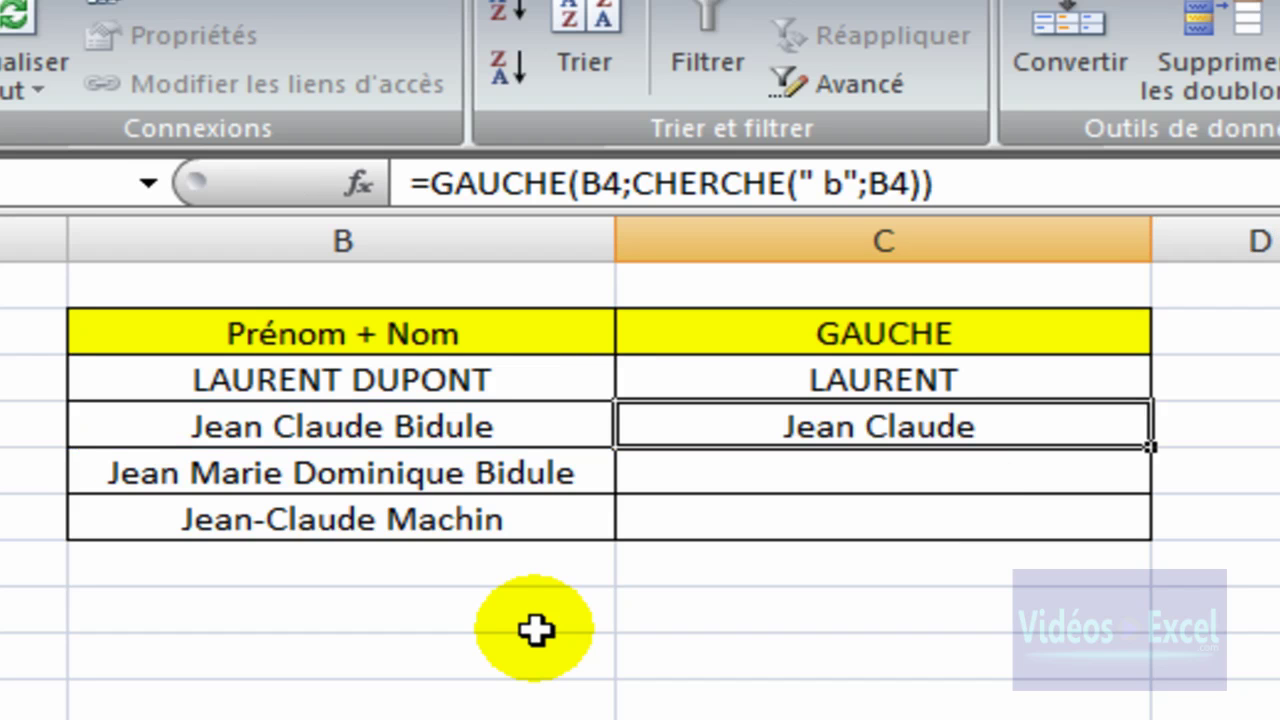
# Begin a GAUCHE formula in cell C5 with B5 as its text argument.
pyautogui.press('Down')
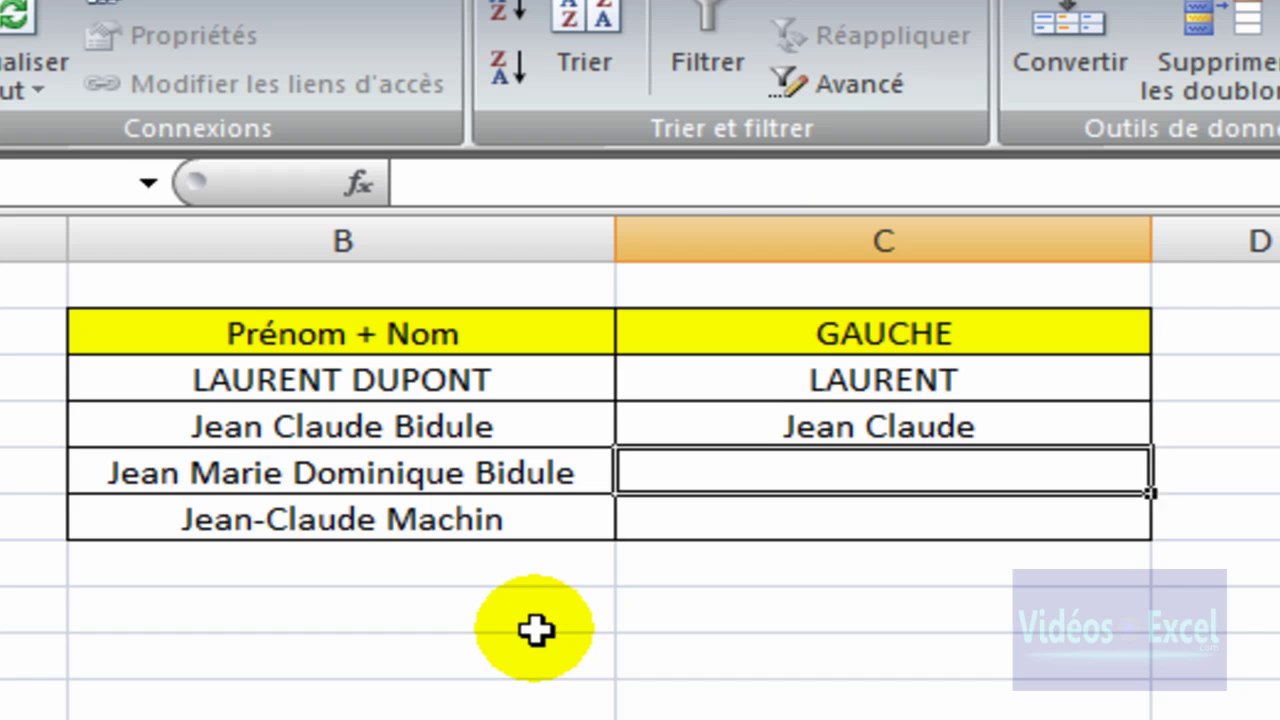
pyautogui.press('Left')
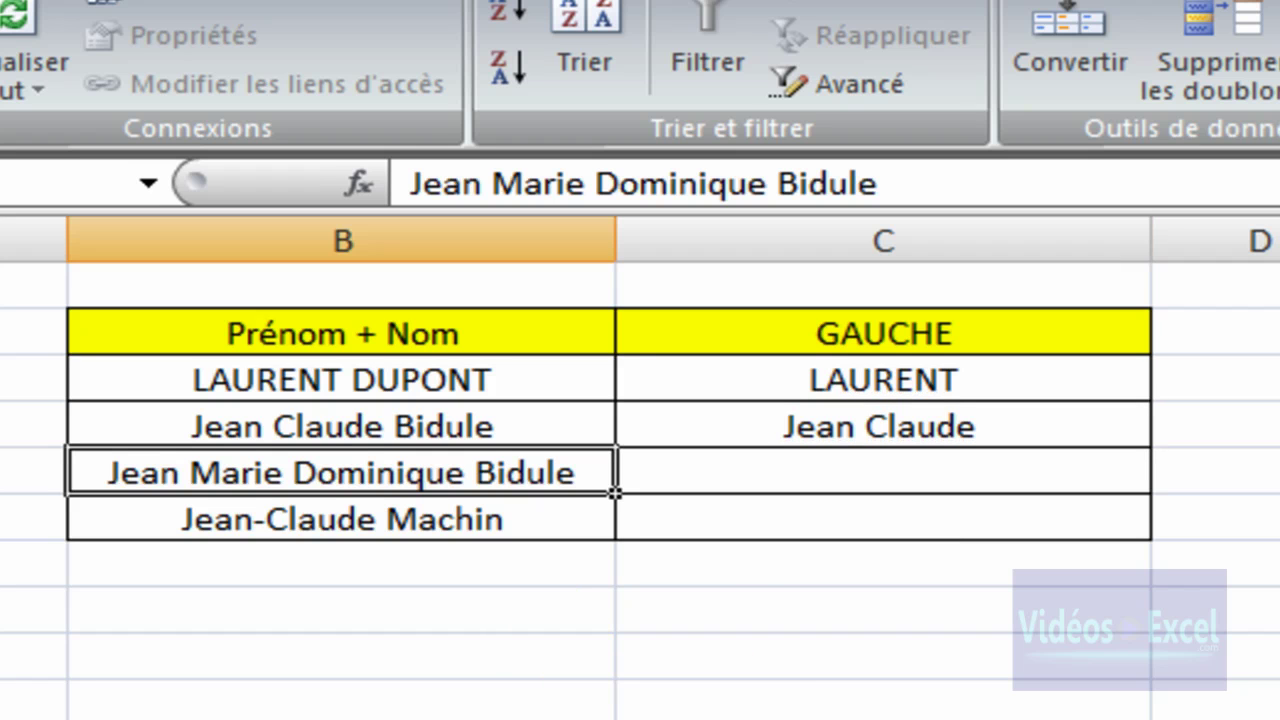
pyautogui.click(766, 474)
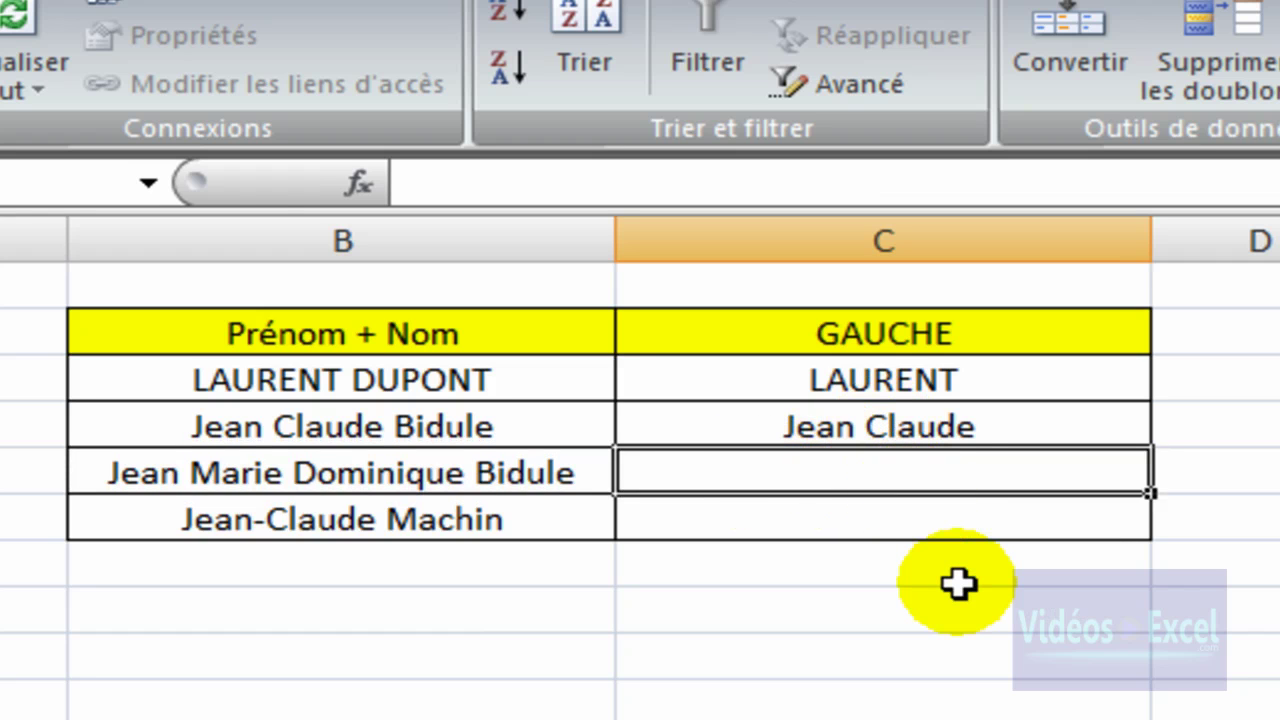
pyautogui.write('=ga')
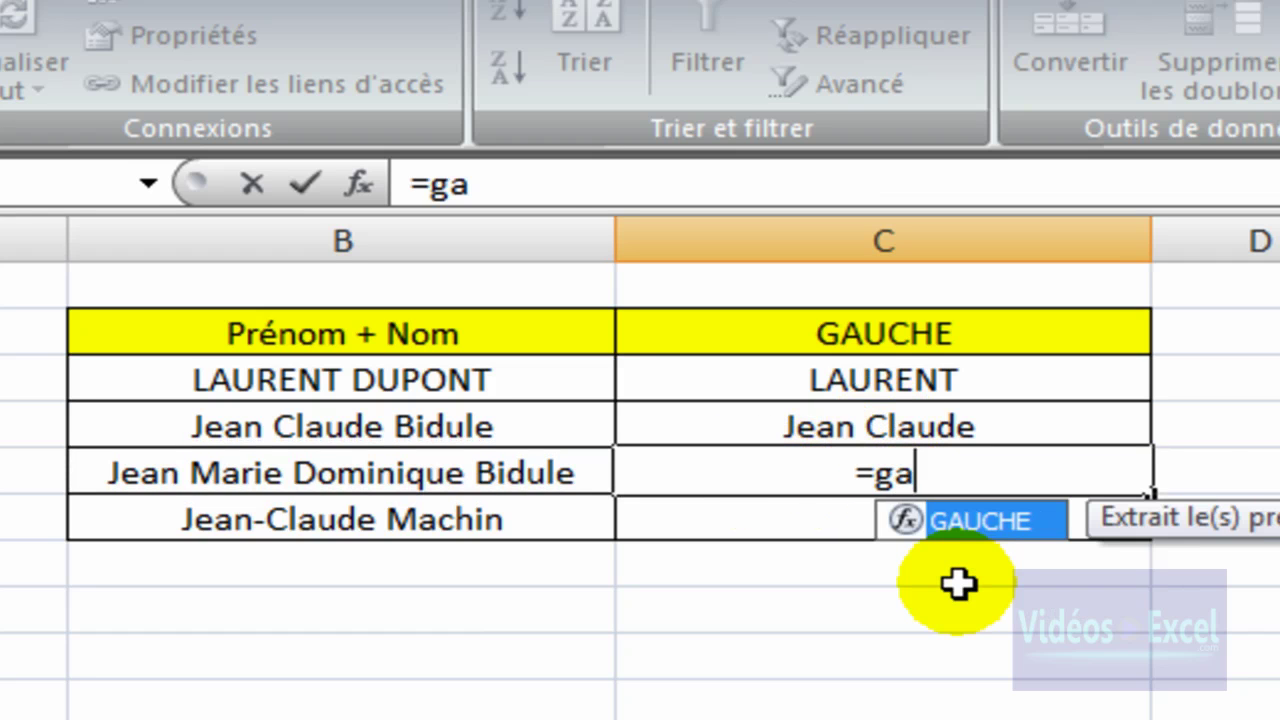
pyautogui.press('Tab')
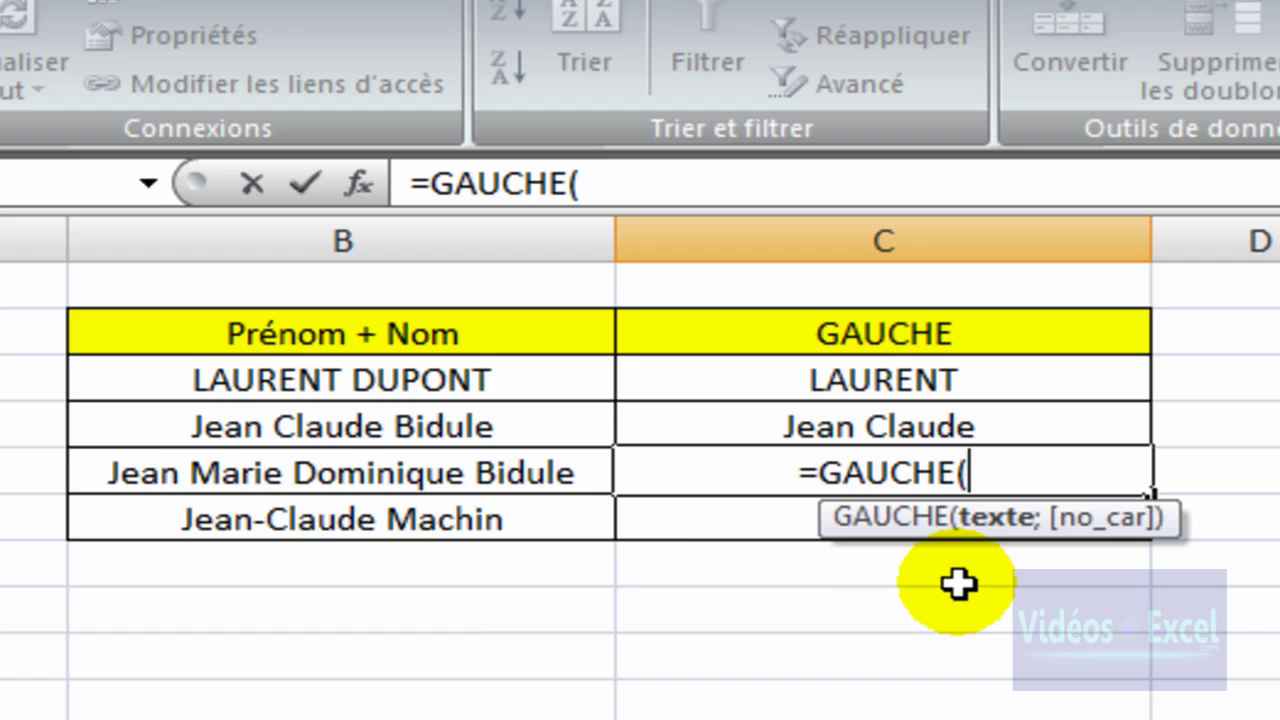
pyautogui.click(456, 472)
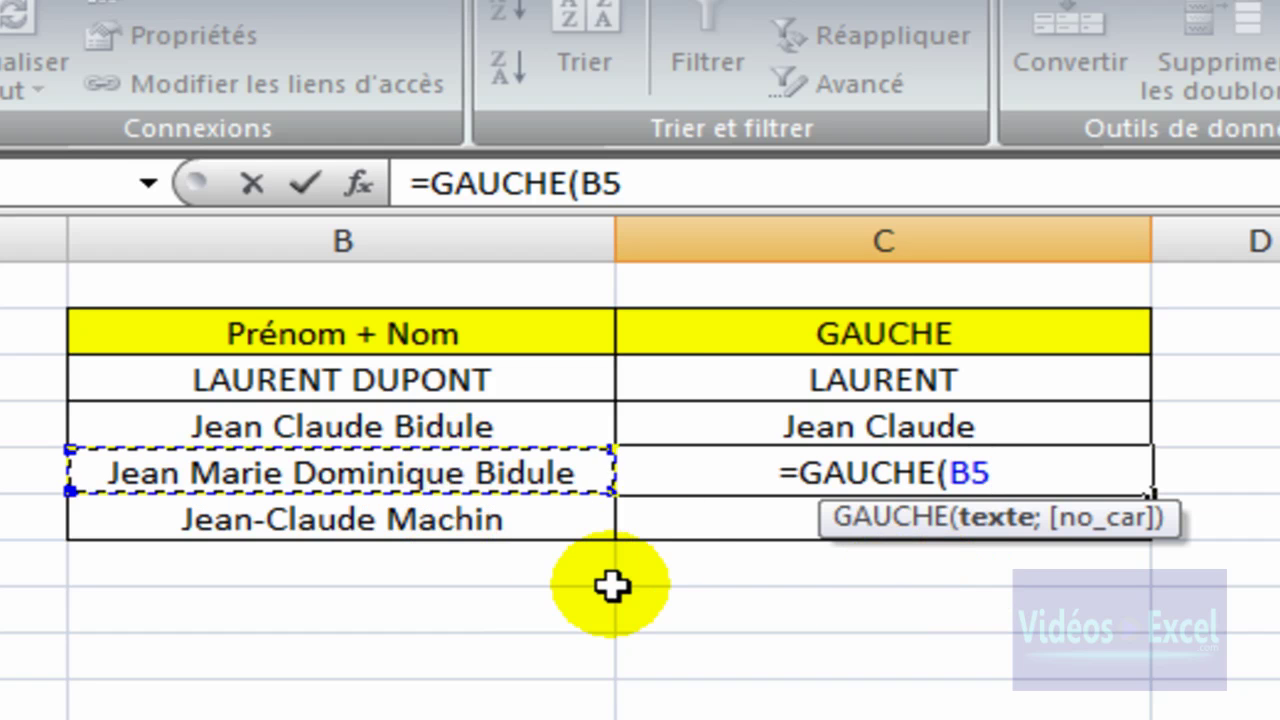
pyautogui.write(';')
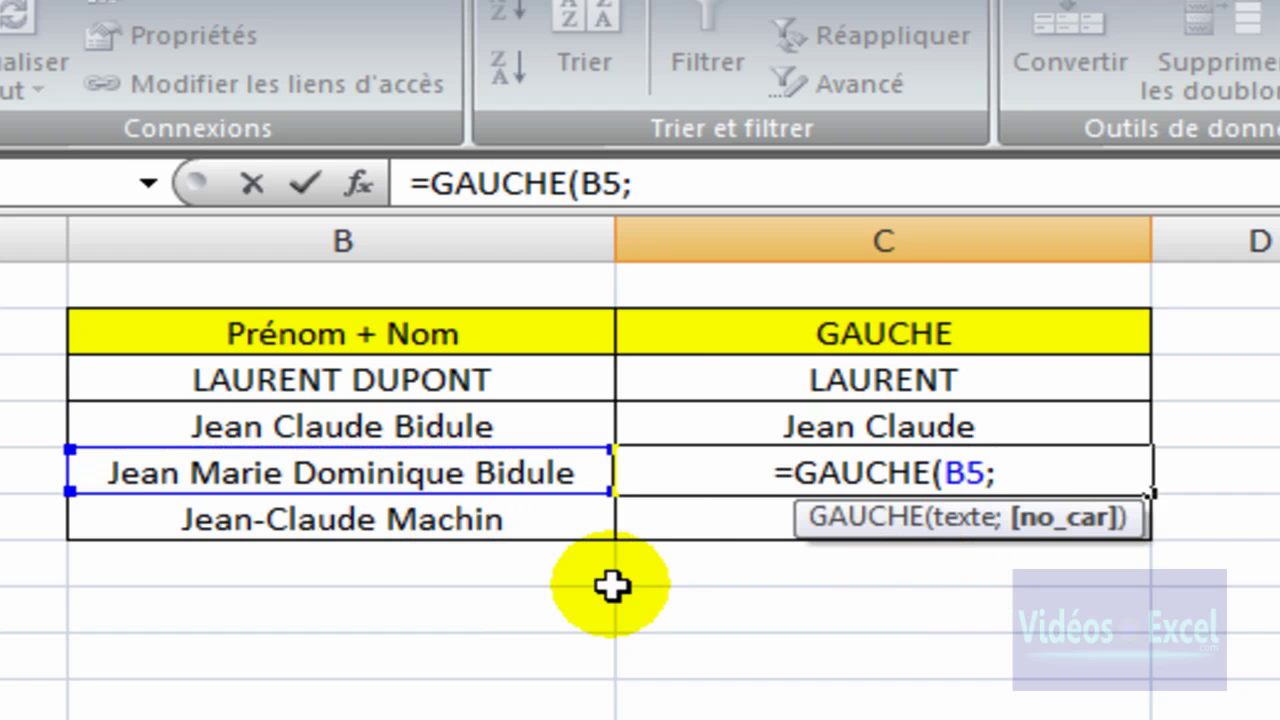
# Nest a CHERCHE function as the number of characters in the C5 formula, with " B" as the text to find.
pyautogui.write('che')
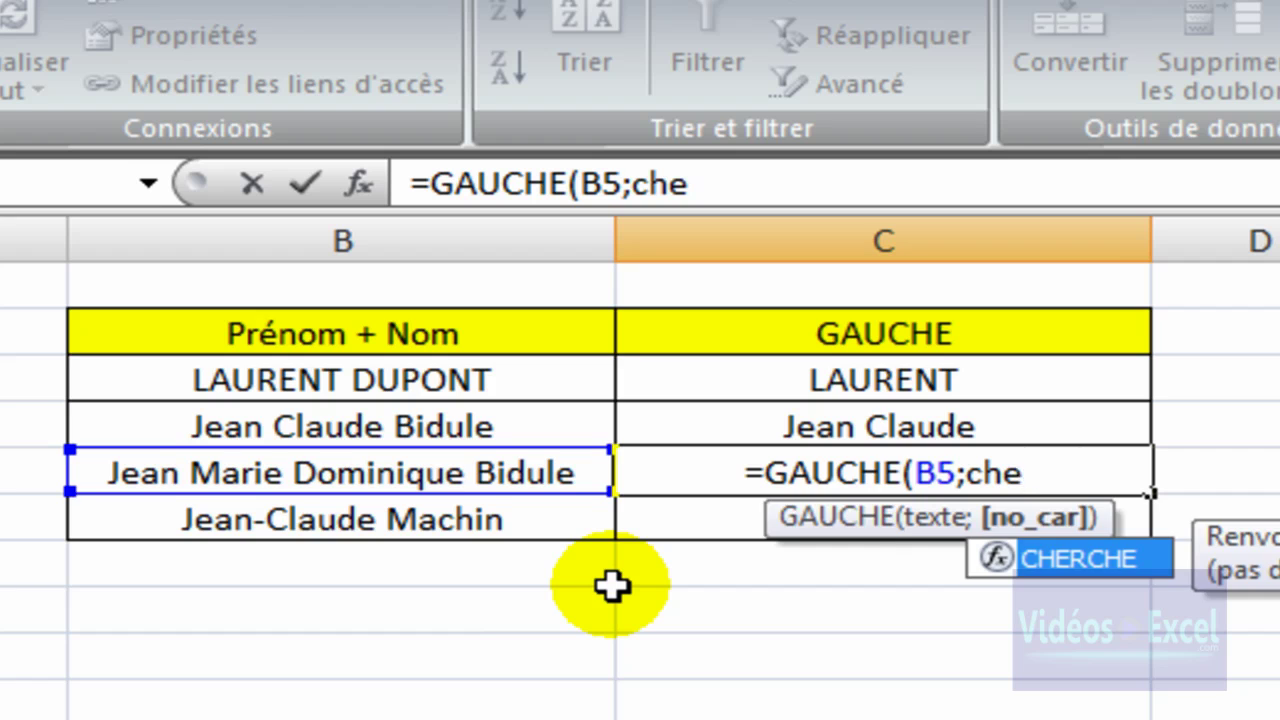
pyautogui.press('Tab')
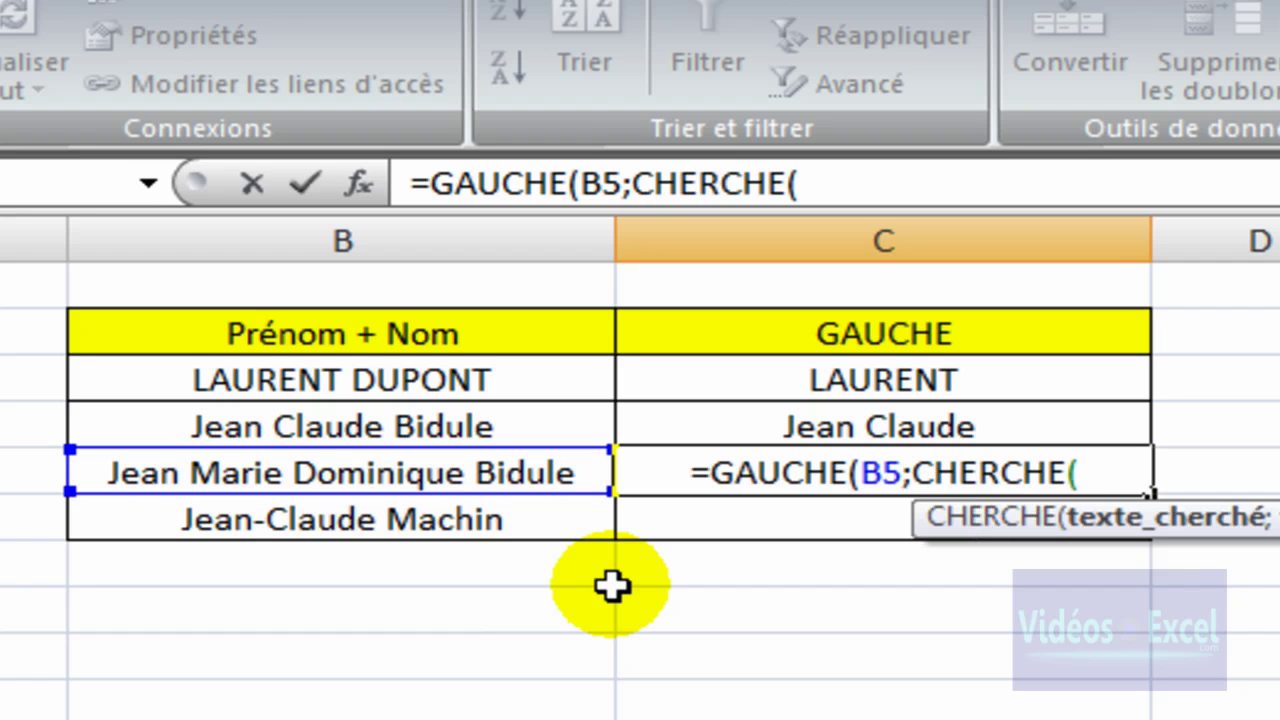
pyautogui.write('" ')
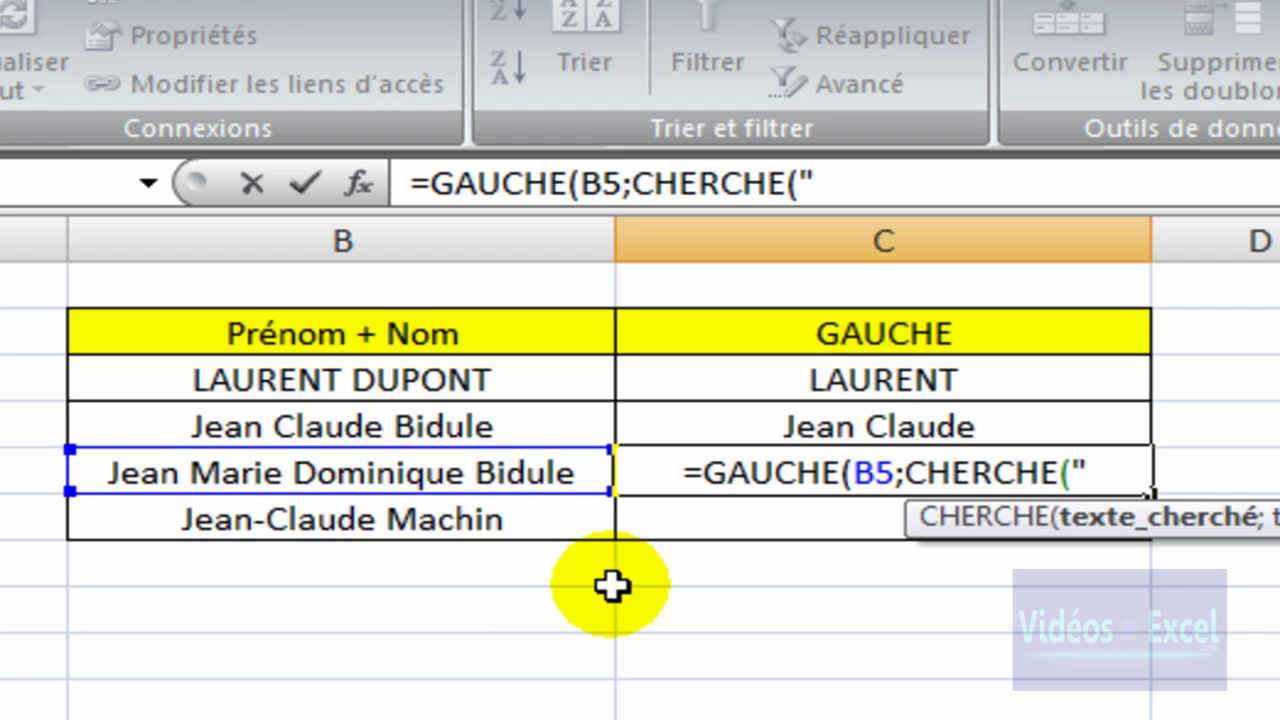
pyautogui.write('B')
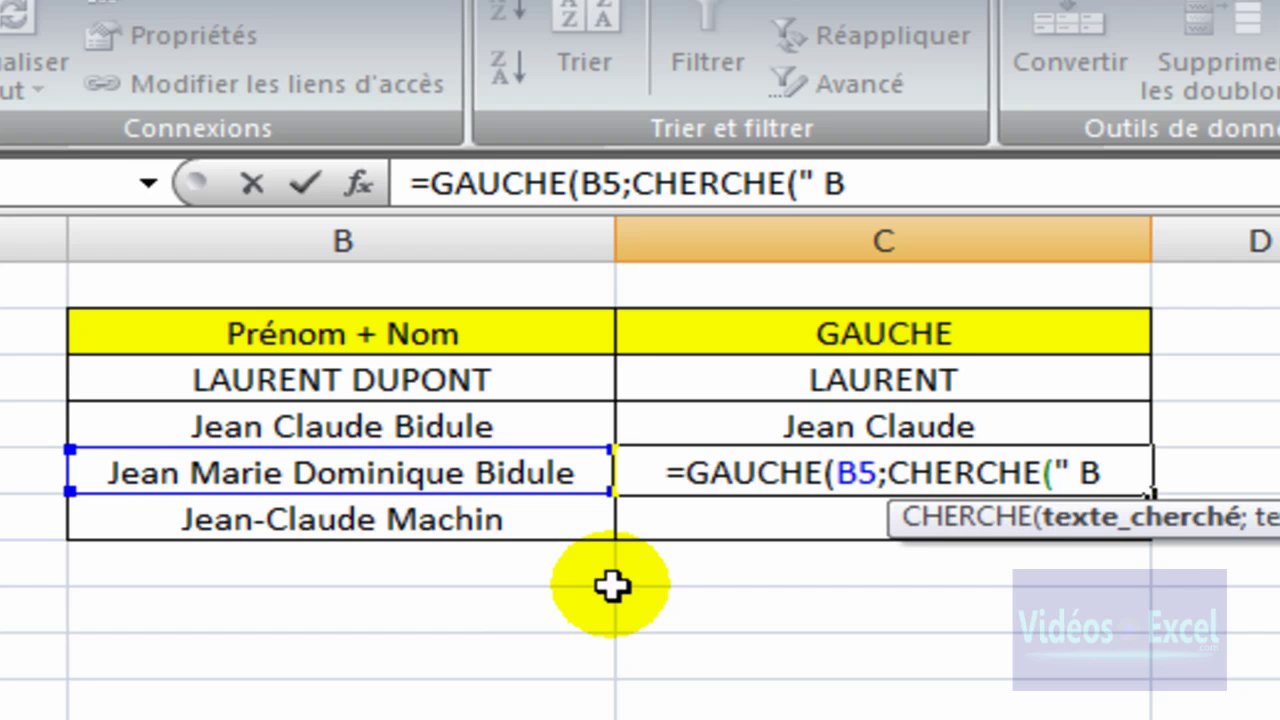
pyautogui.write('"')
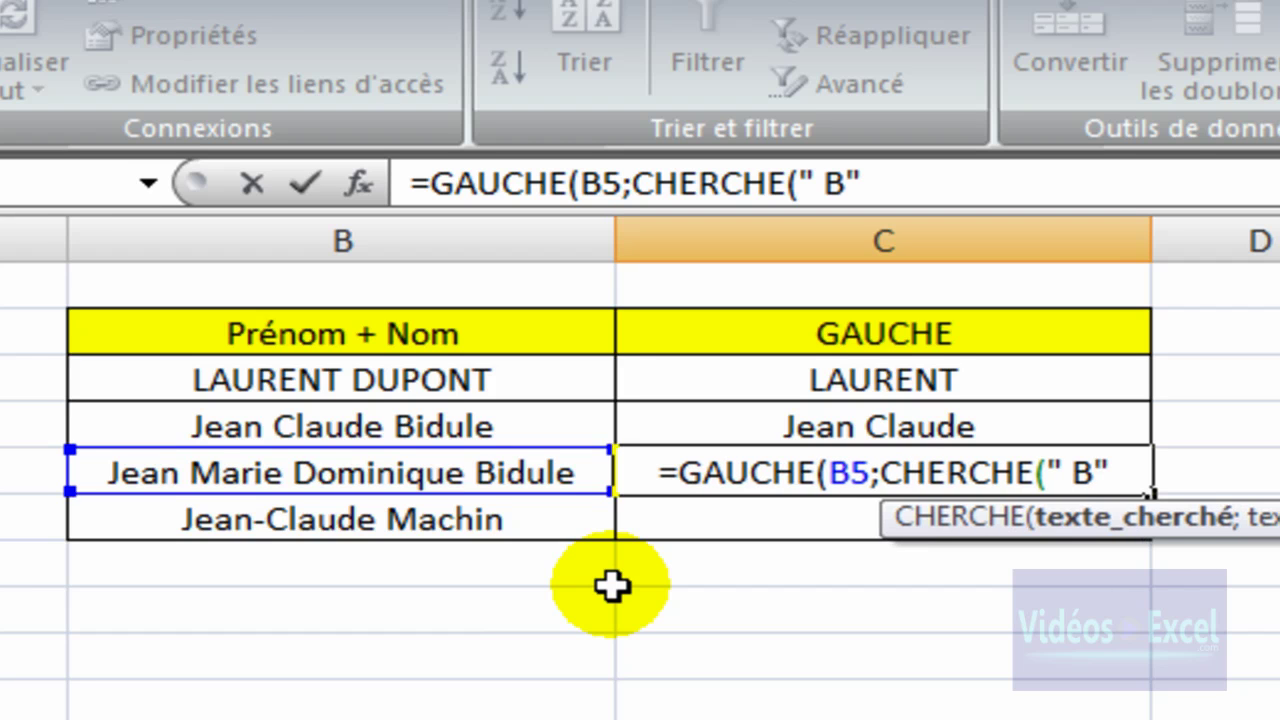
pyautogui.press('Left')
pyautogui.press('Left')
pyautogui.press('Left')
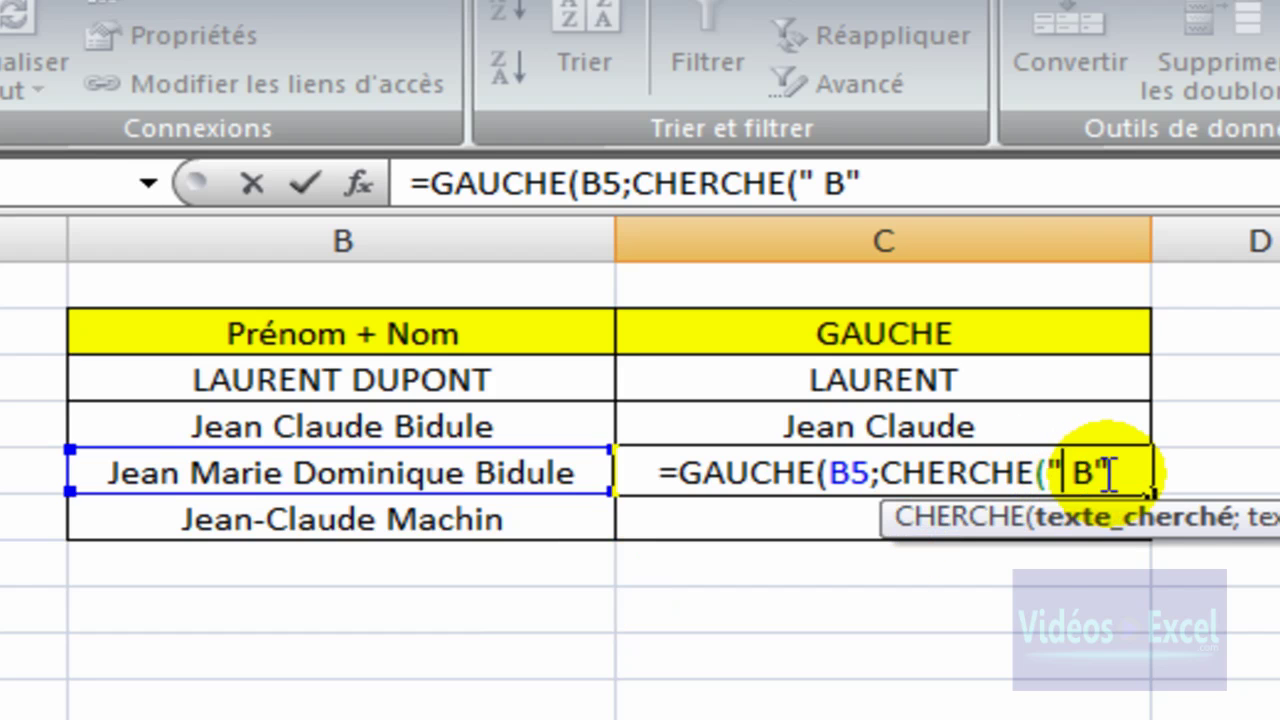
pyautogui.click(1108, 474)
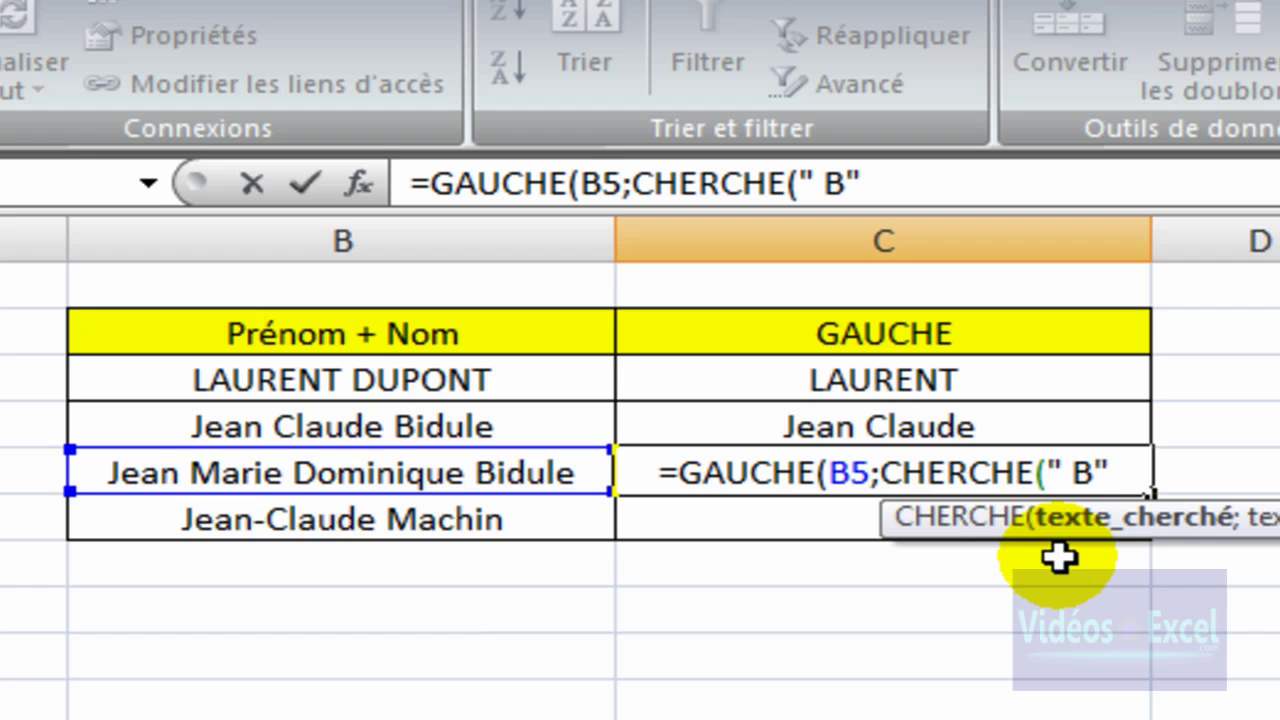
# Make CHERCHE search within B5 and enter the finished formula =GAUCHE(B5;CHERCHE(" B";B5)) in C5.
pyautogui.write(';')
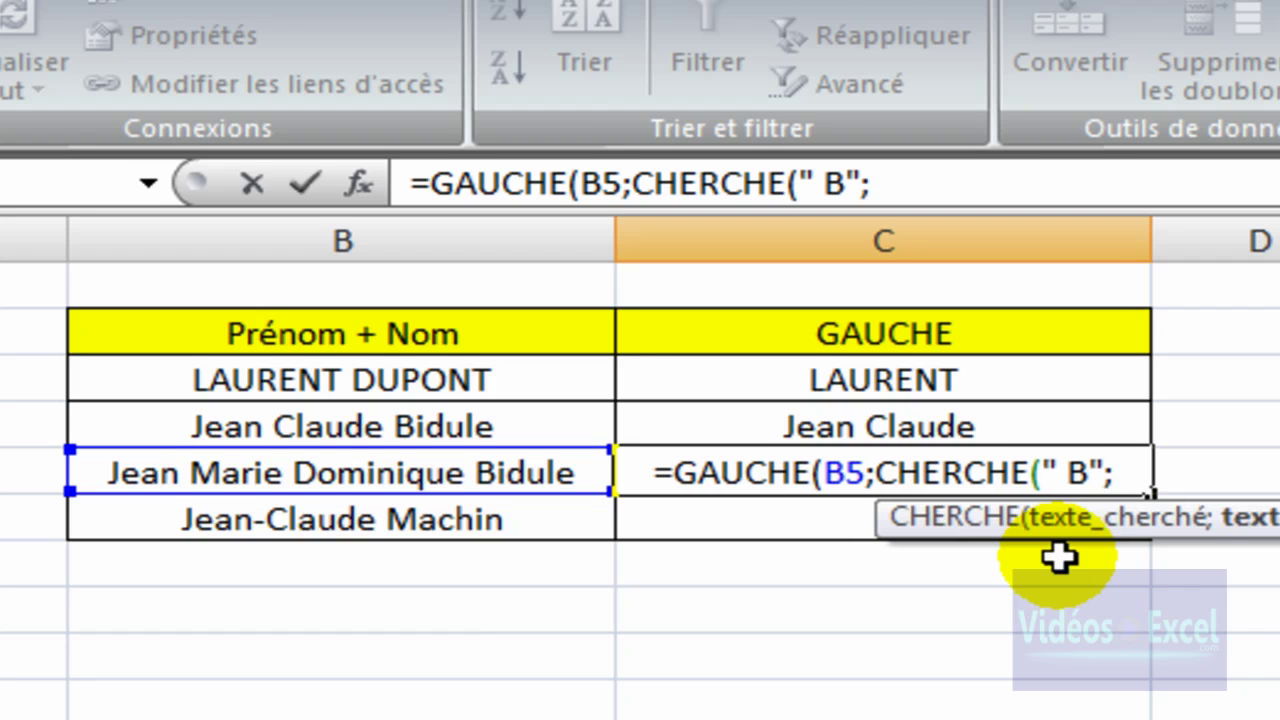
pyautogui.click(245, 480)
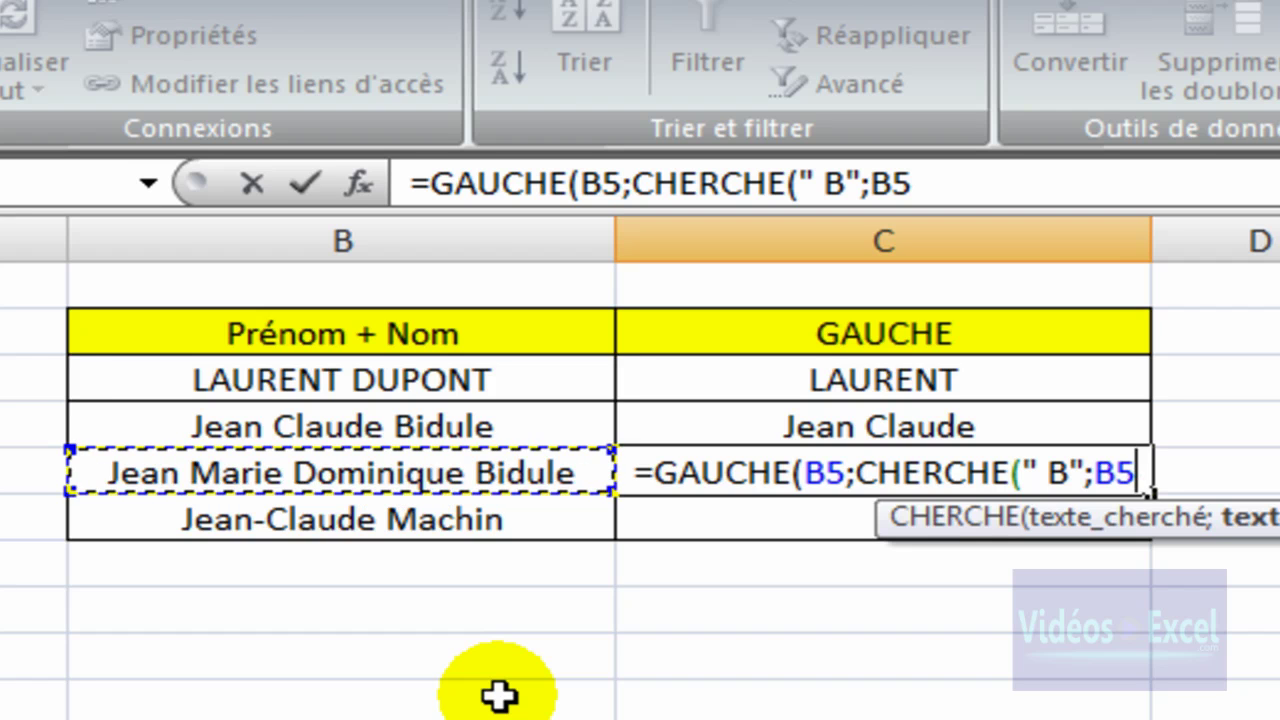
pyautogui.write(')')
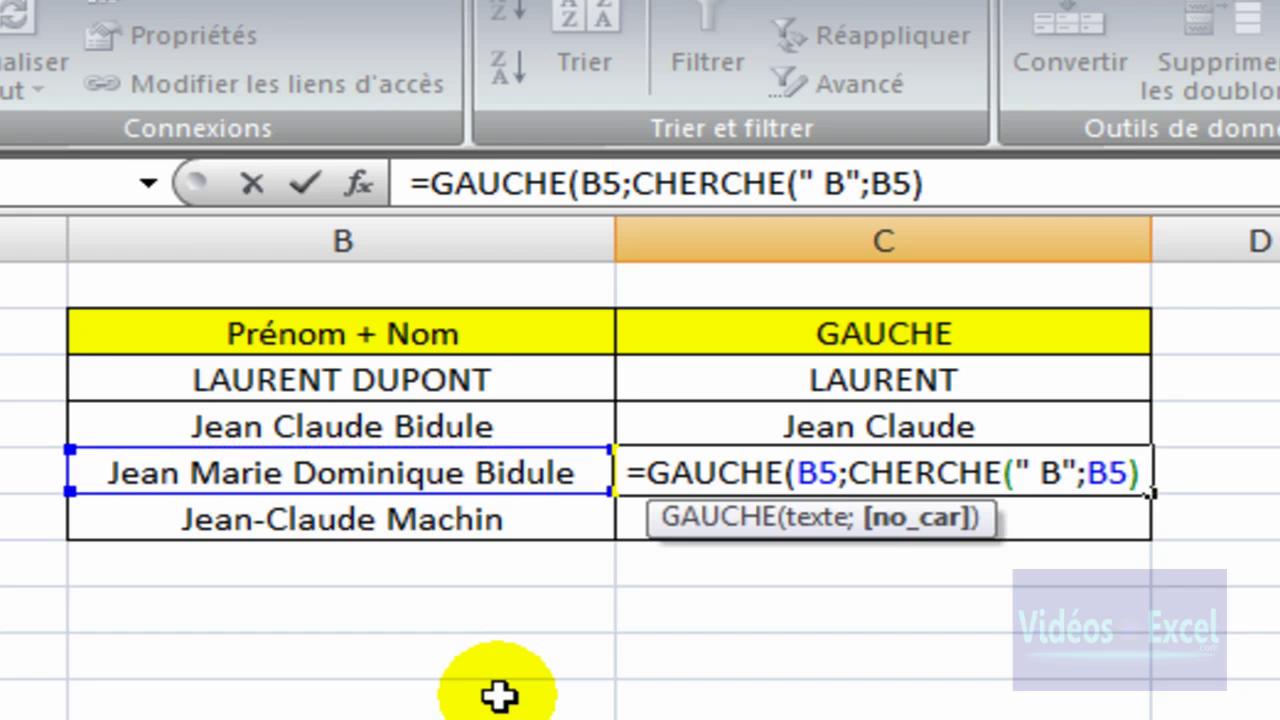
pyautogui.write(')')
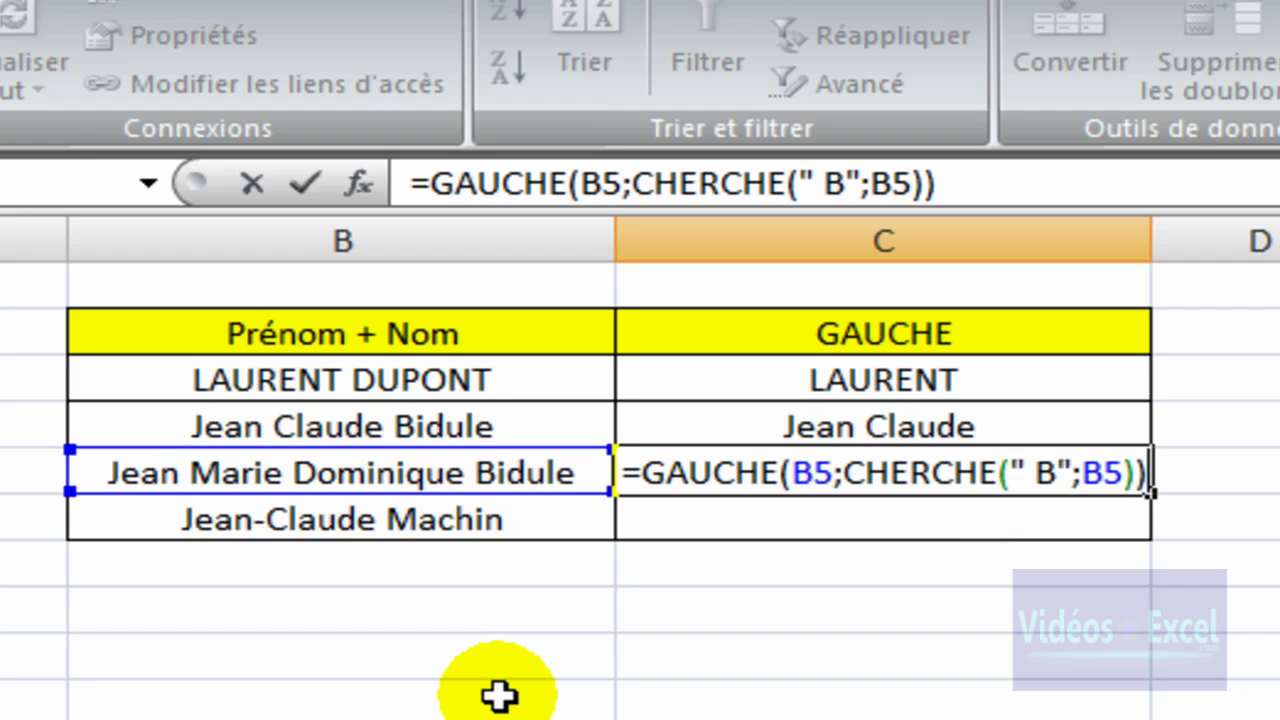
pyautogui.hotkey('ctrl', 'Return')
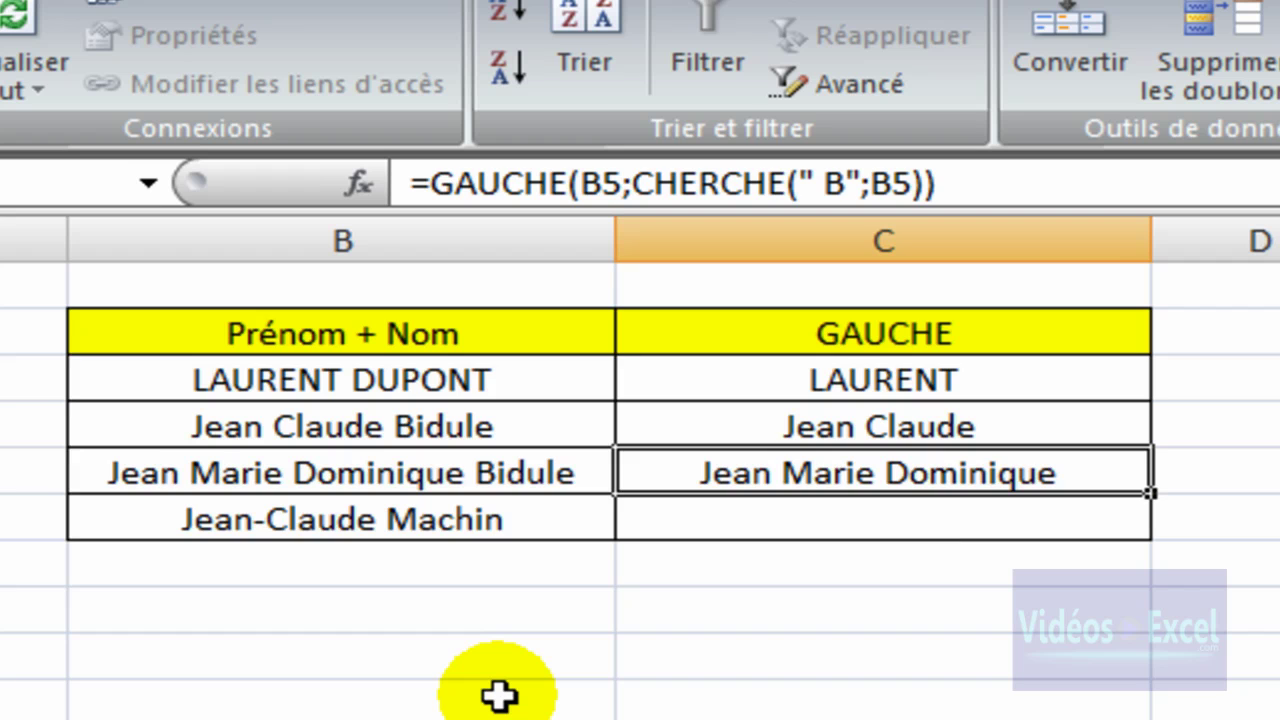
# Begin a GAUCHE formula in cell C6 with B6 as its text argument.
pyautogui.press('Down')
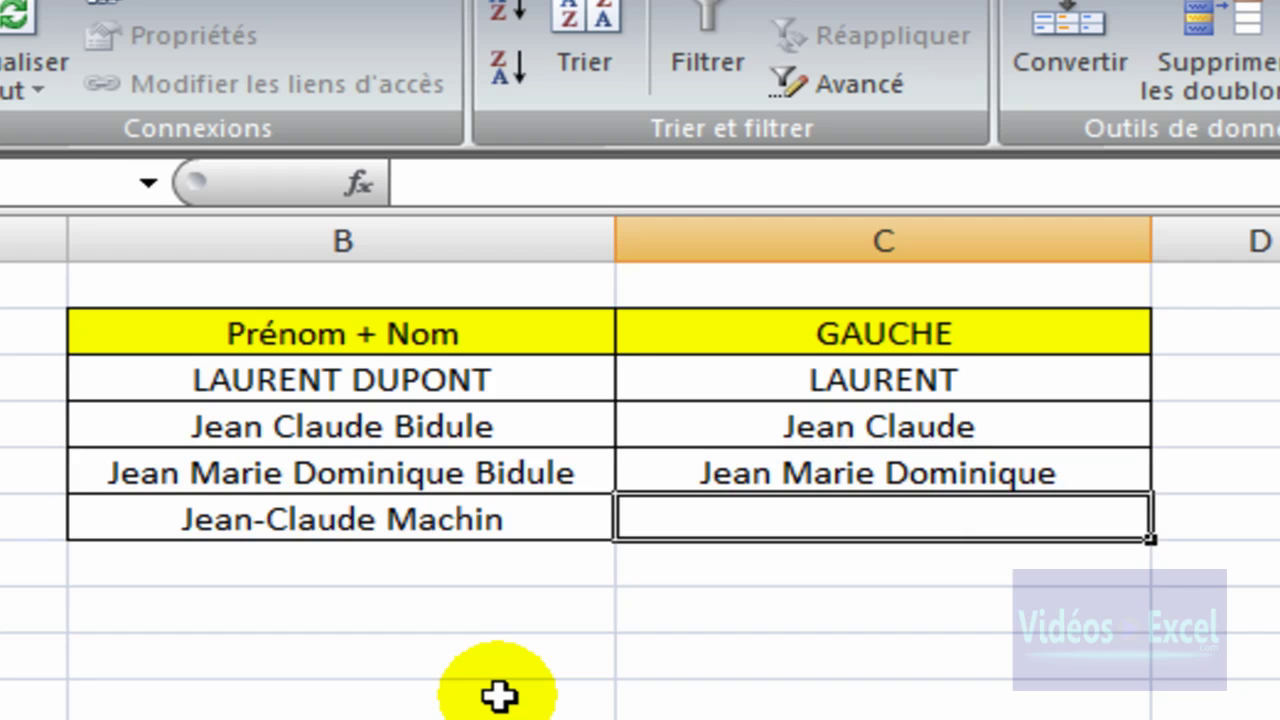
pyautogui.press('Left')
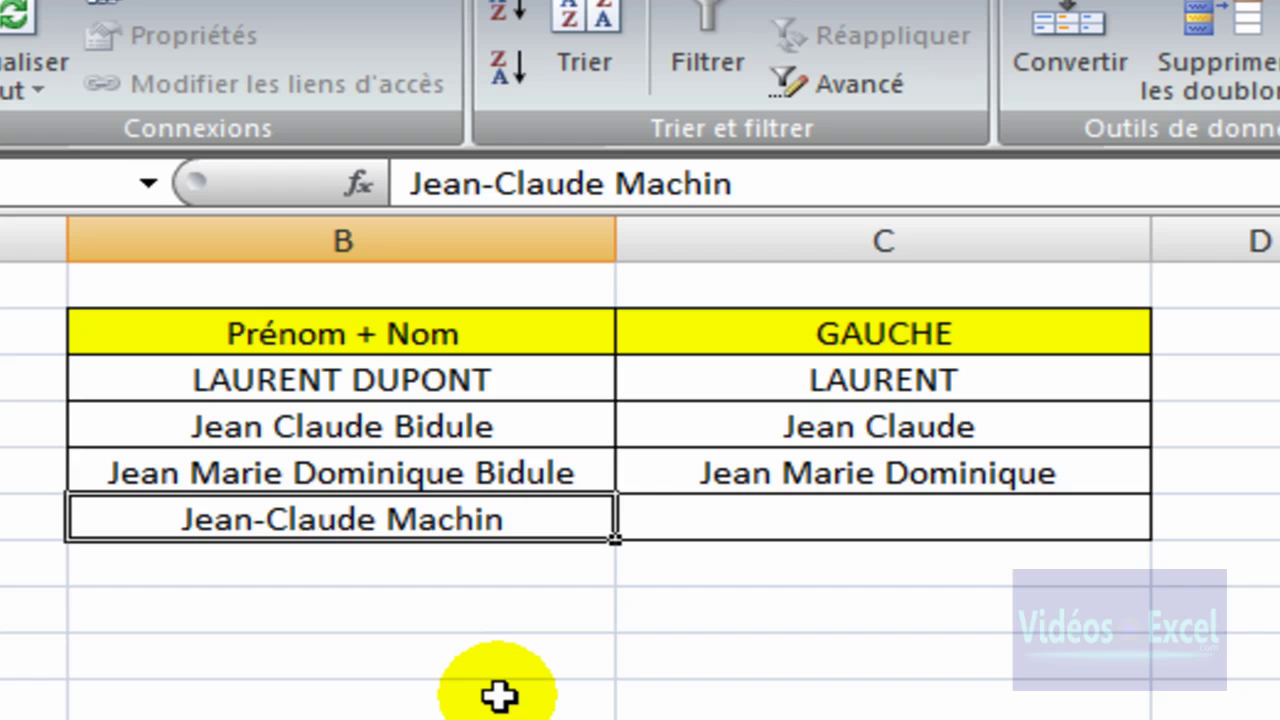
pyautogui.press('Right')
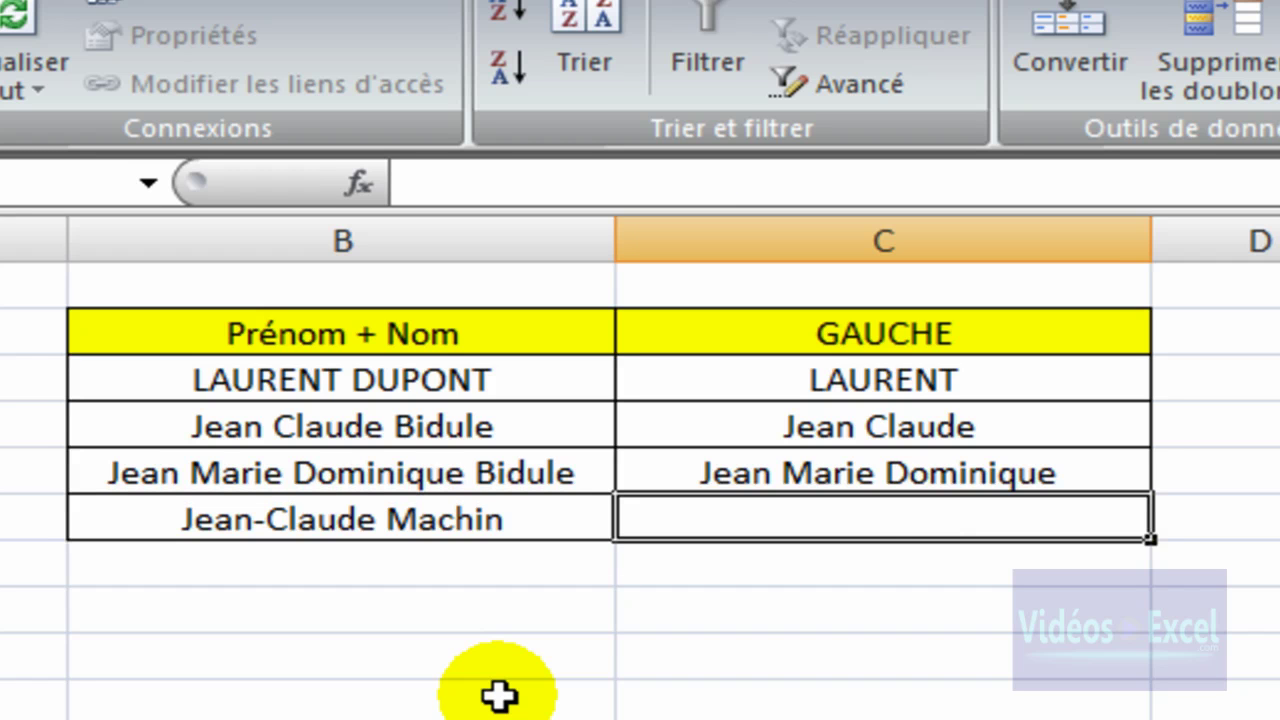
pyautogui.write('=ga')
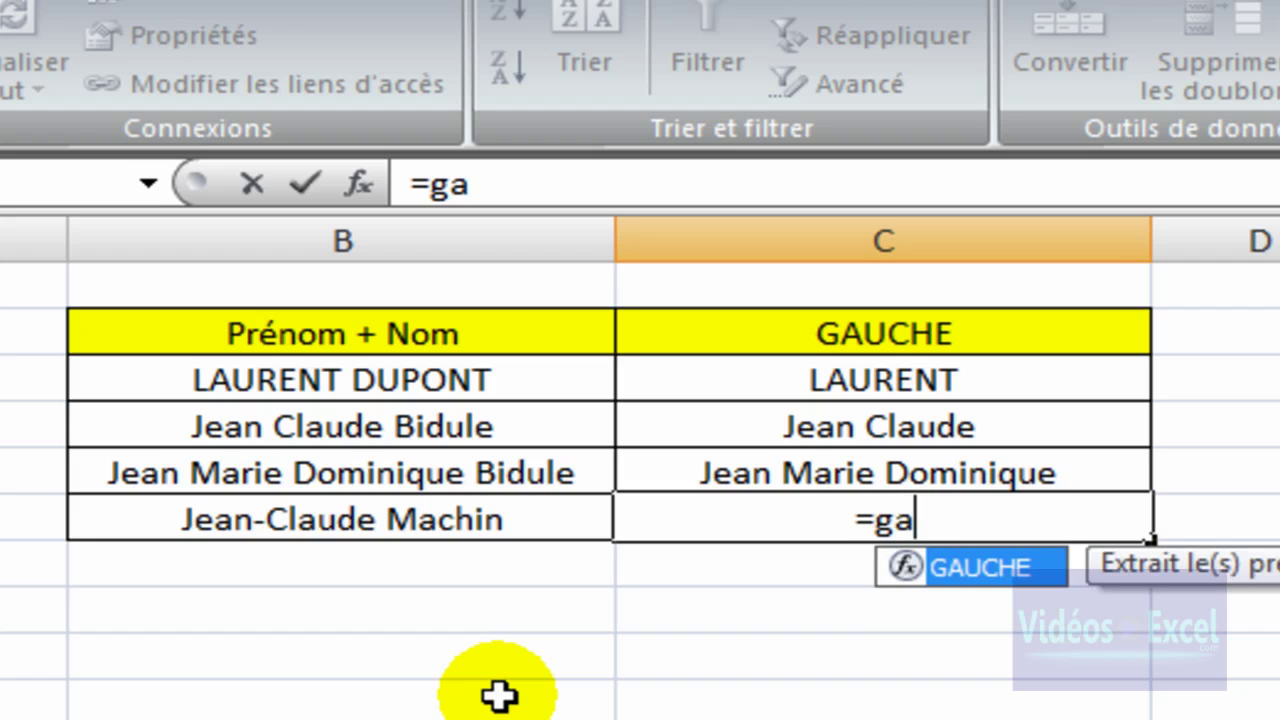
pyautogui.press('Tab')
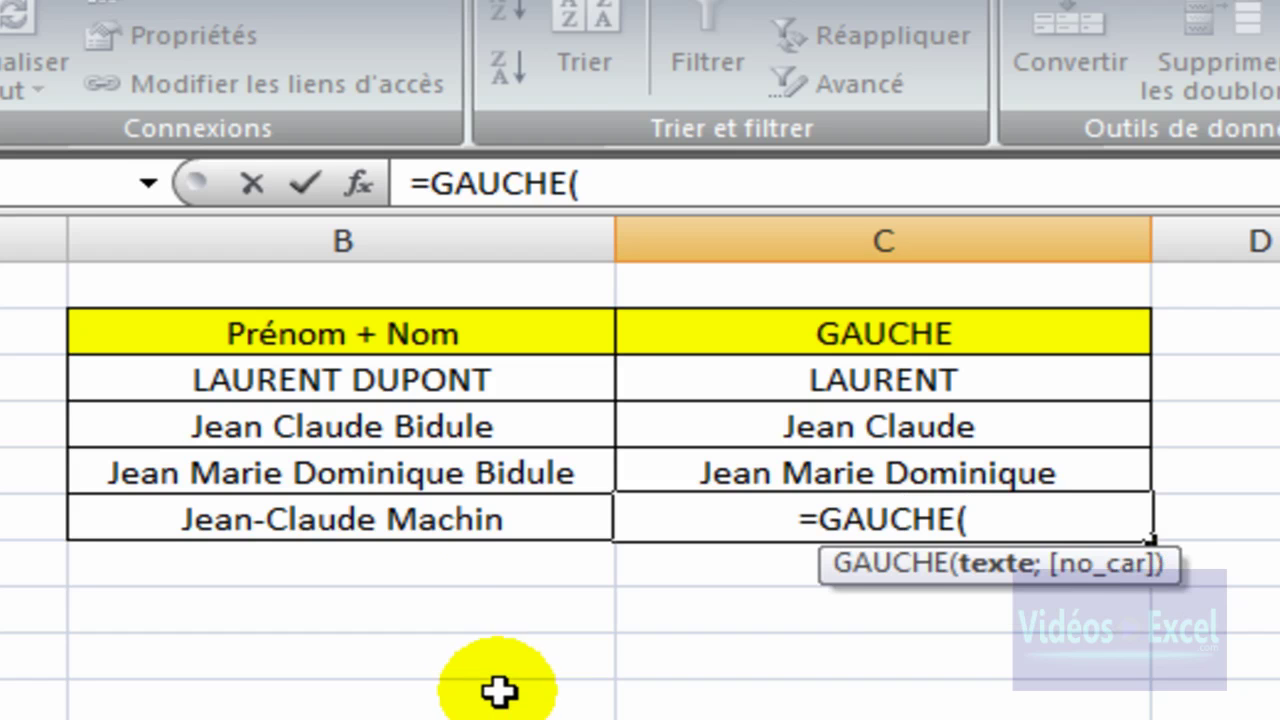
pyautogui.click(440, 537)
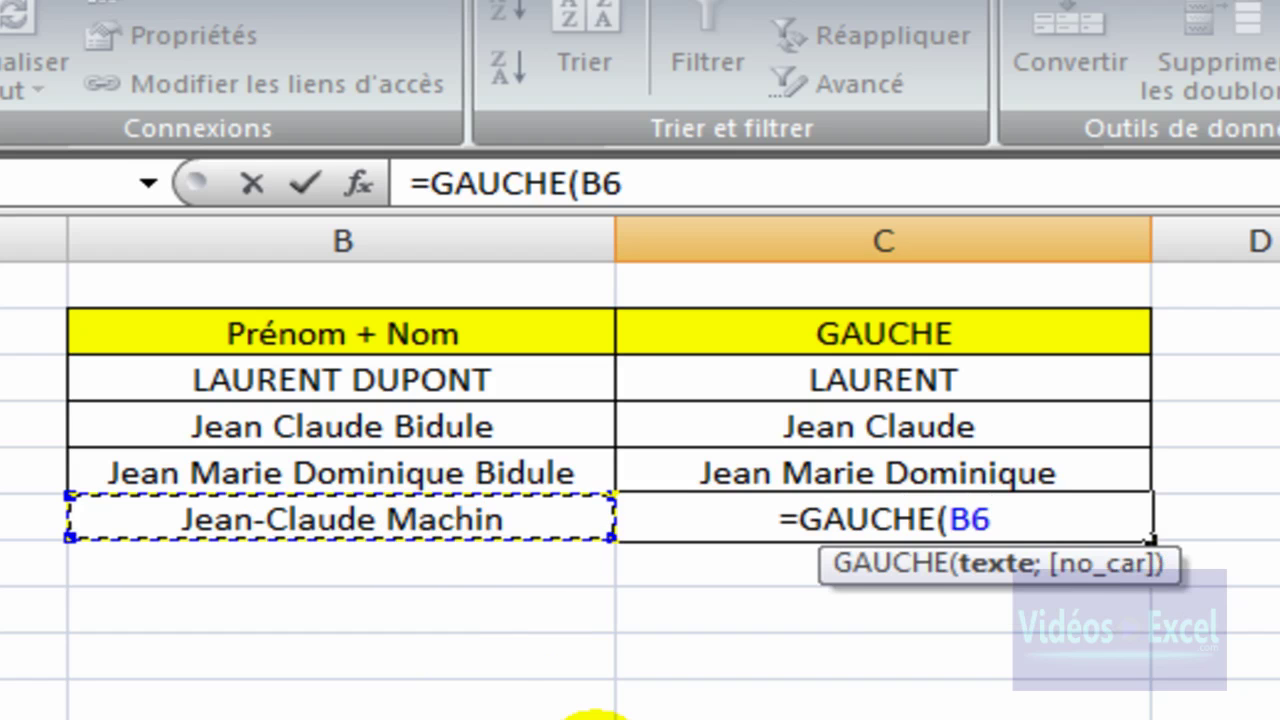
pyautogui.write(';')
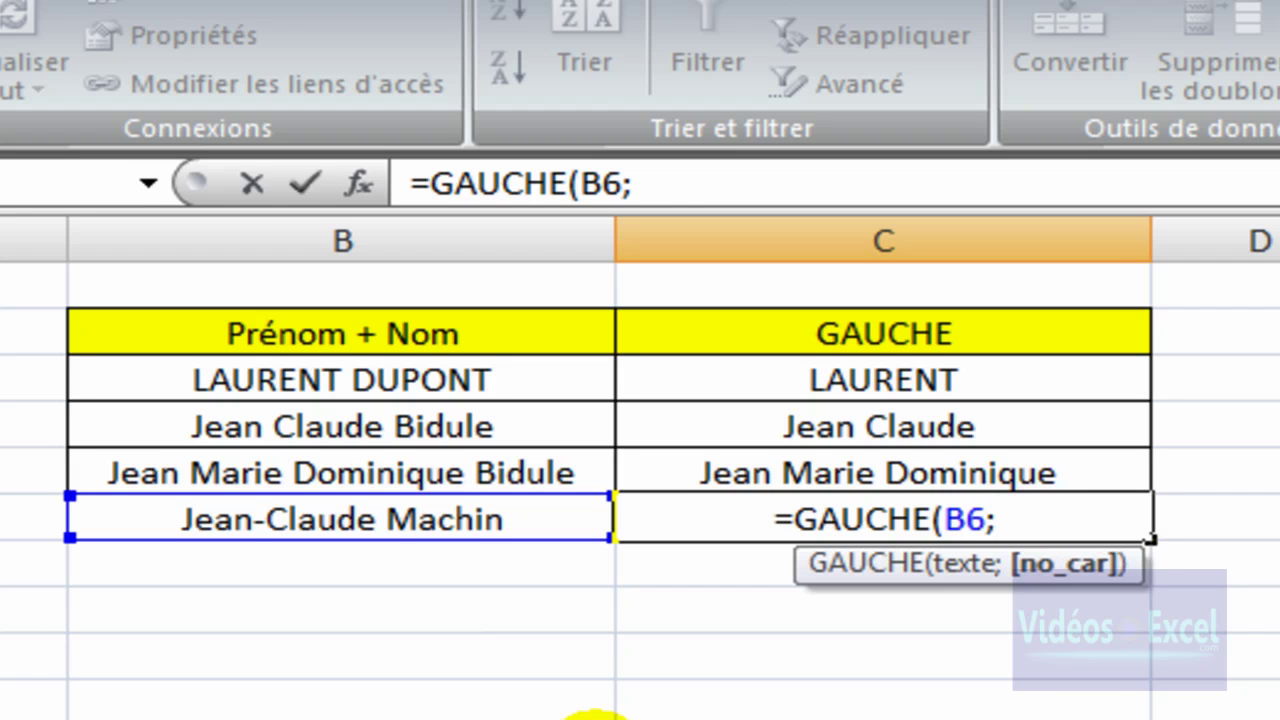
# Complete the C6 formula with CHERCHE(" m";B6) as the number of characters, giving =GAUCHE(B6;CHERCHE(" m";B6)).
pyautogui.write('che')
pyautogui.press('Tab')
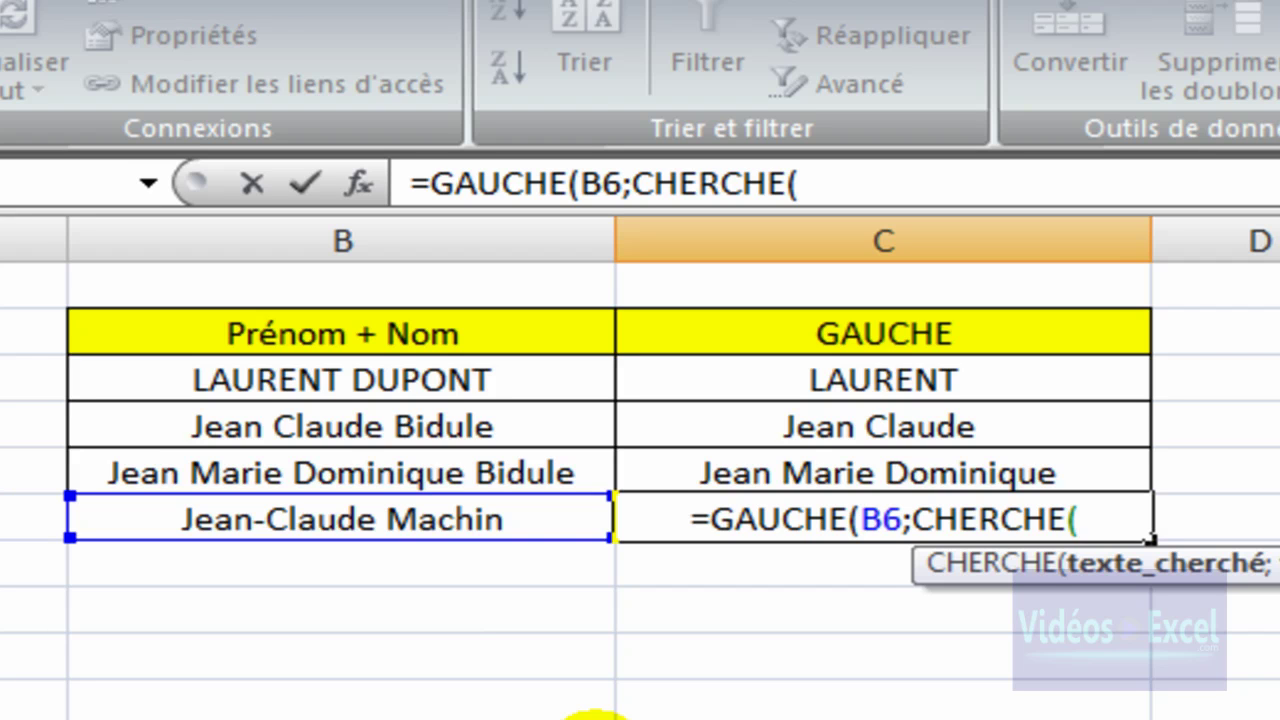
pyautogui.write('"')
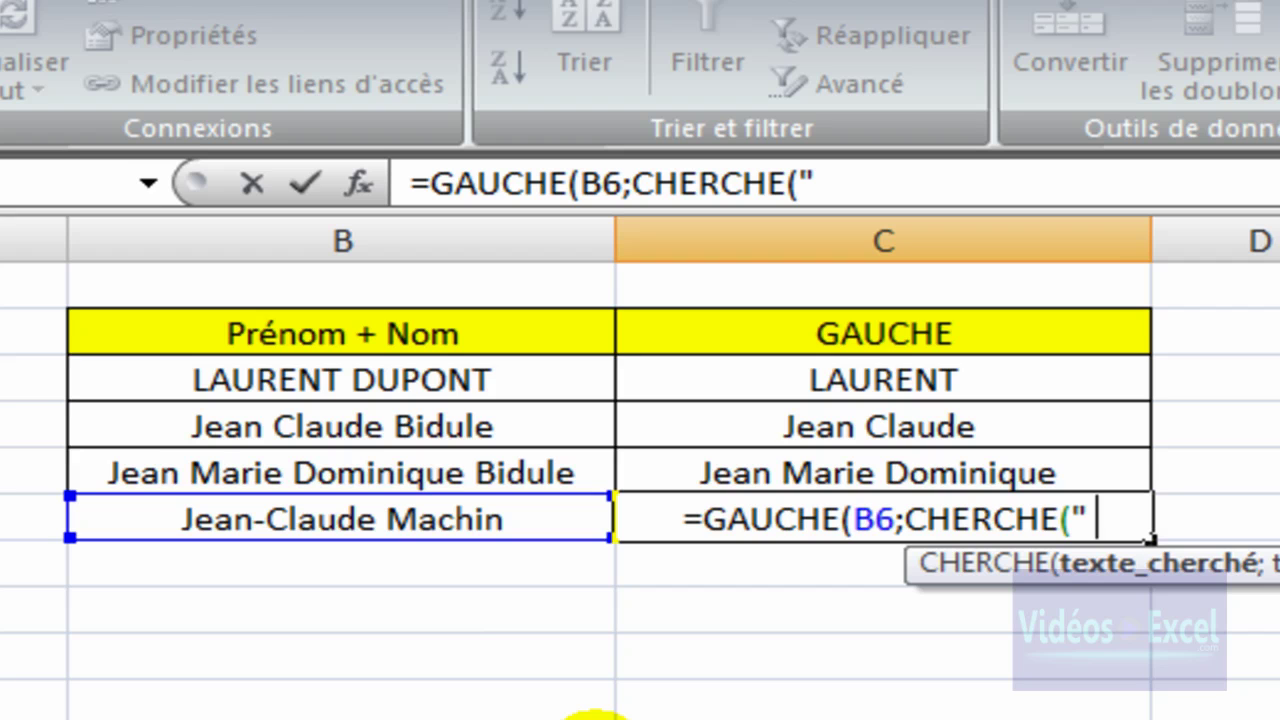
pyautogui.write(' m')
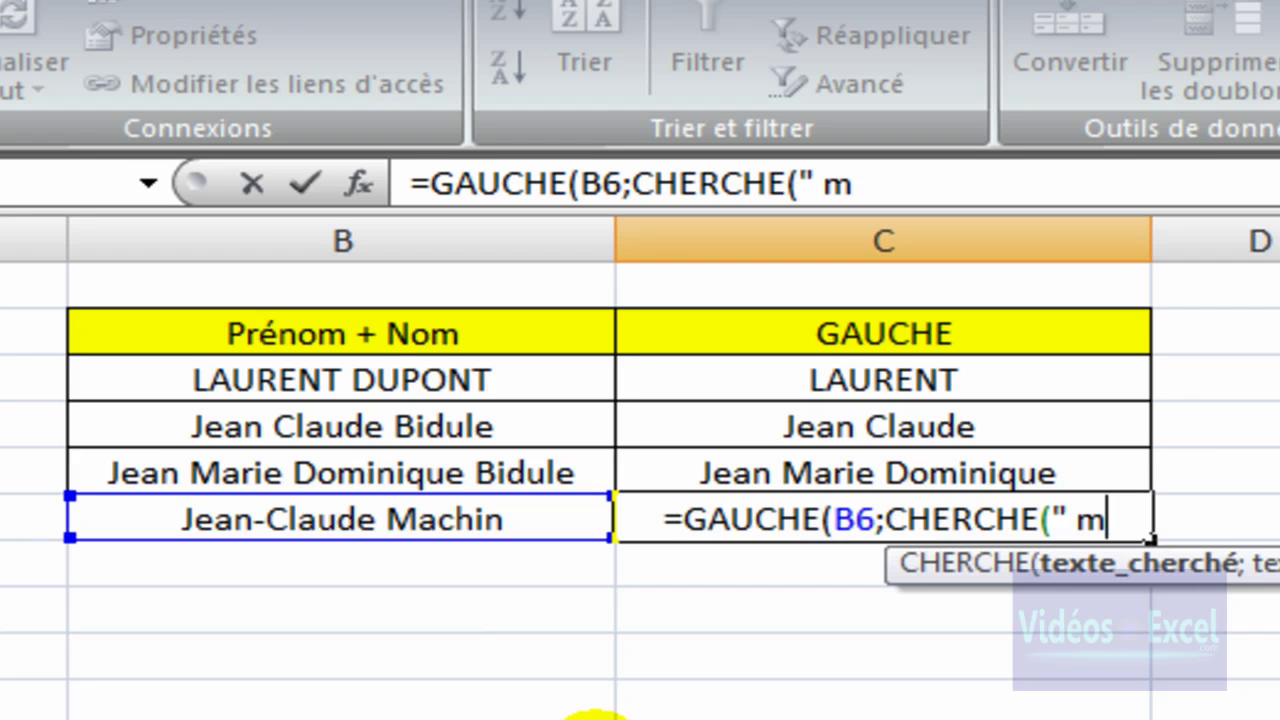
pyautogui.write('"')
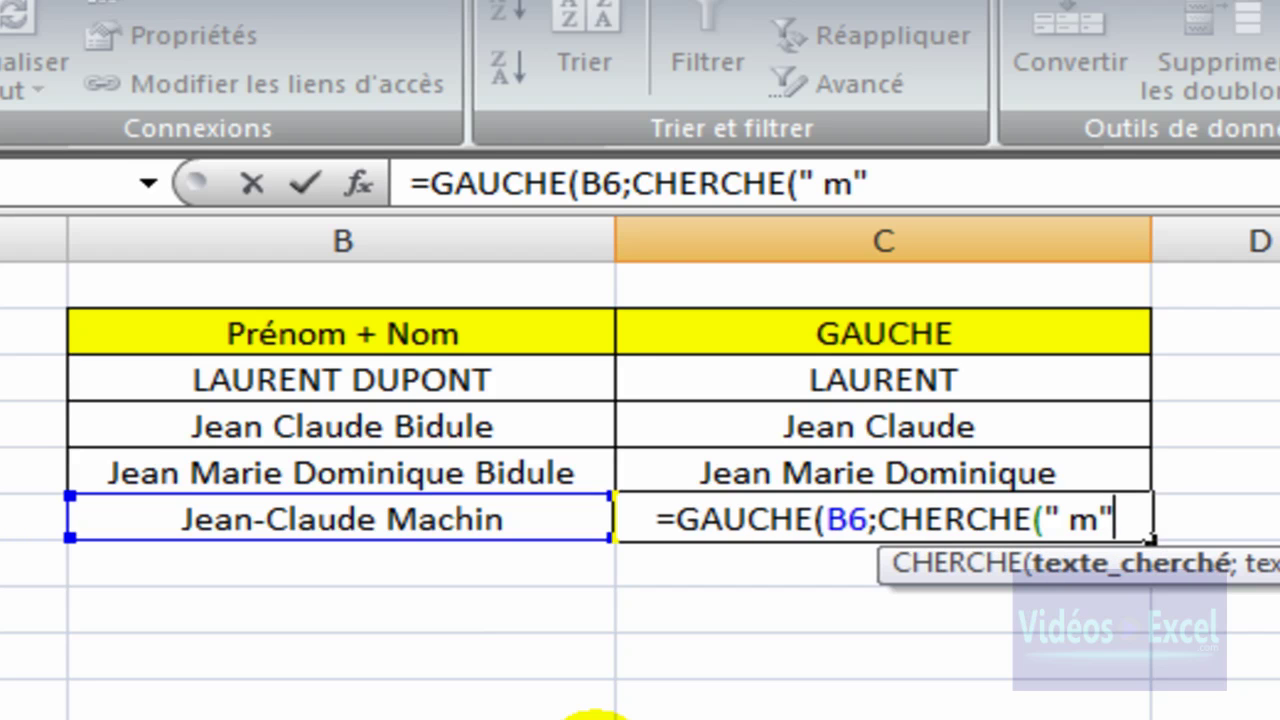
pyautogui.write(';')
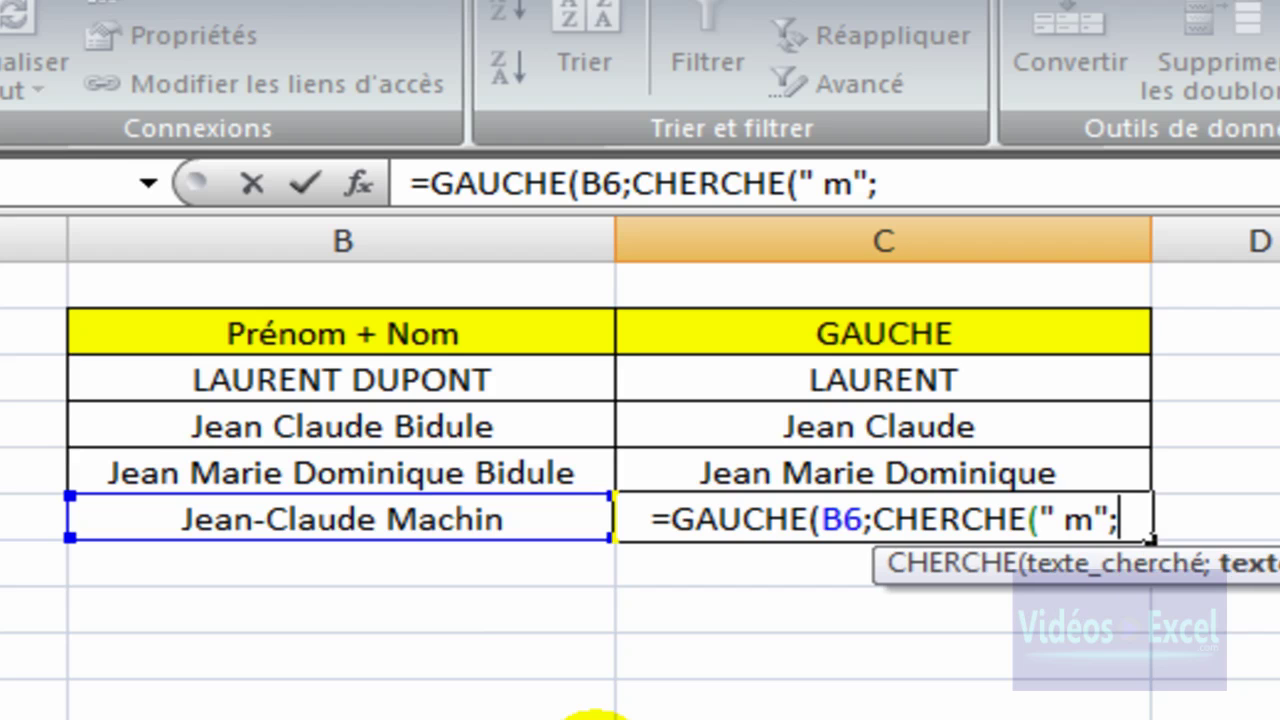
pyautogui.click(363, 516)
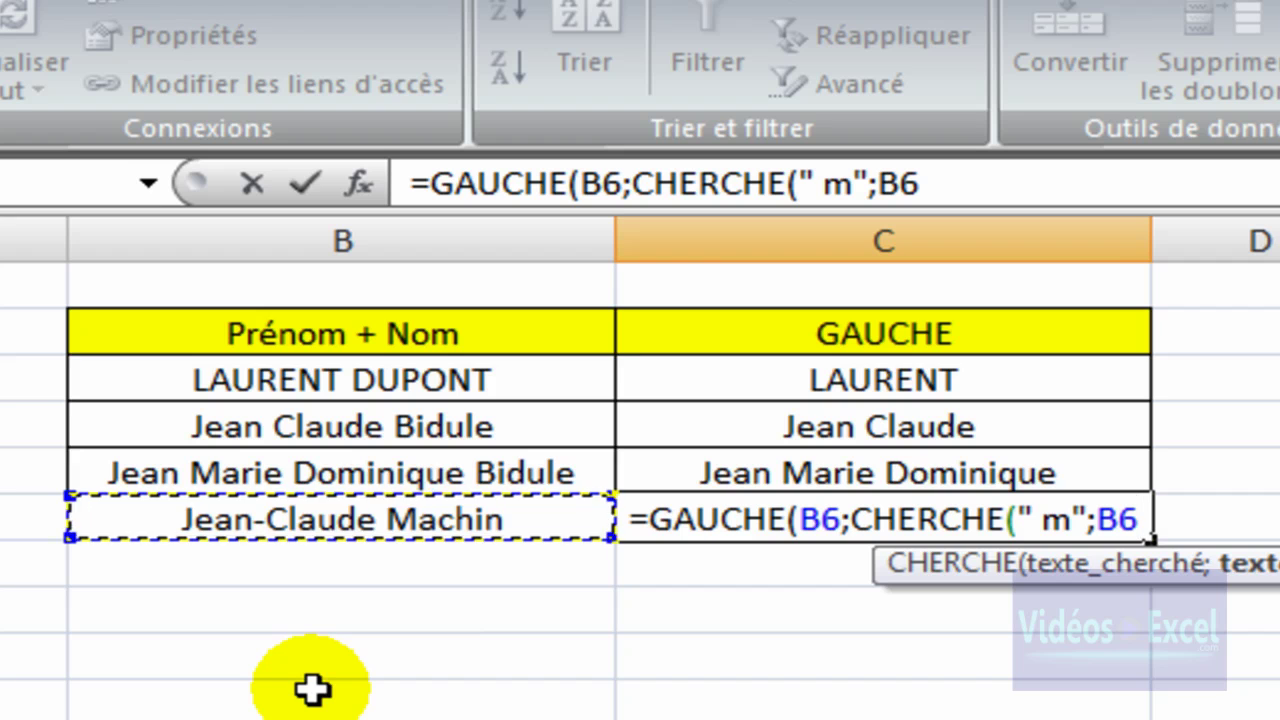
pyautogui.write(')')
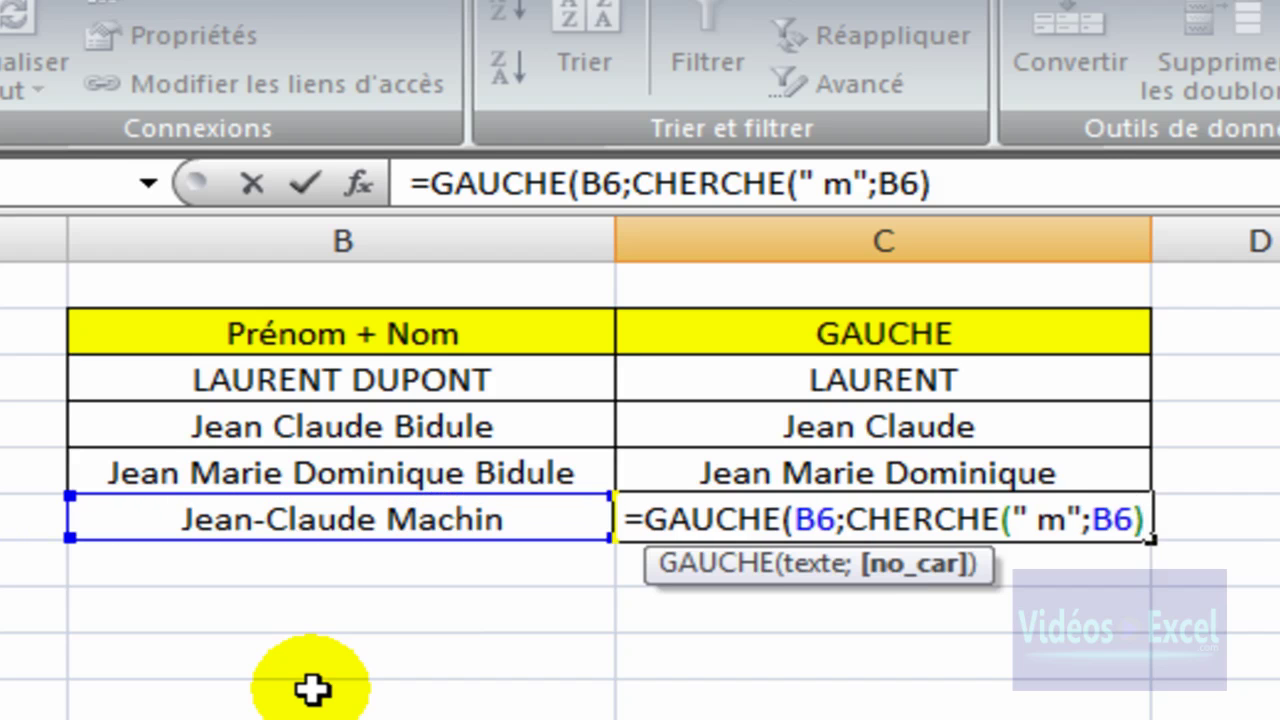
pyautogui.write(')')
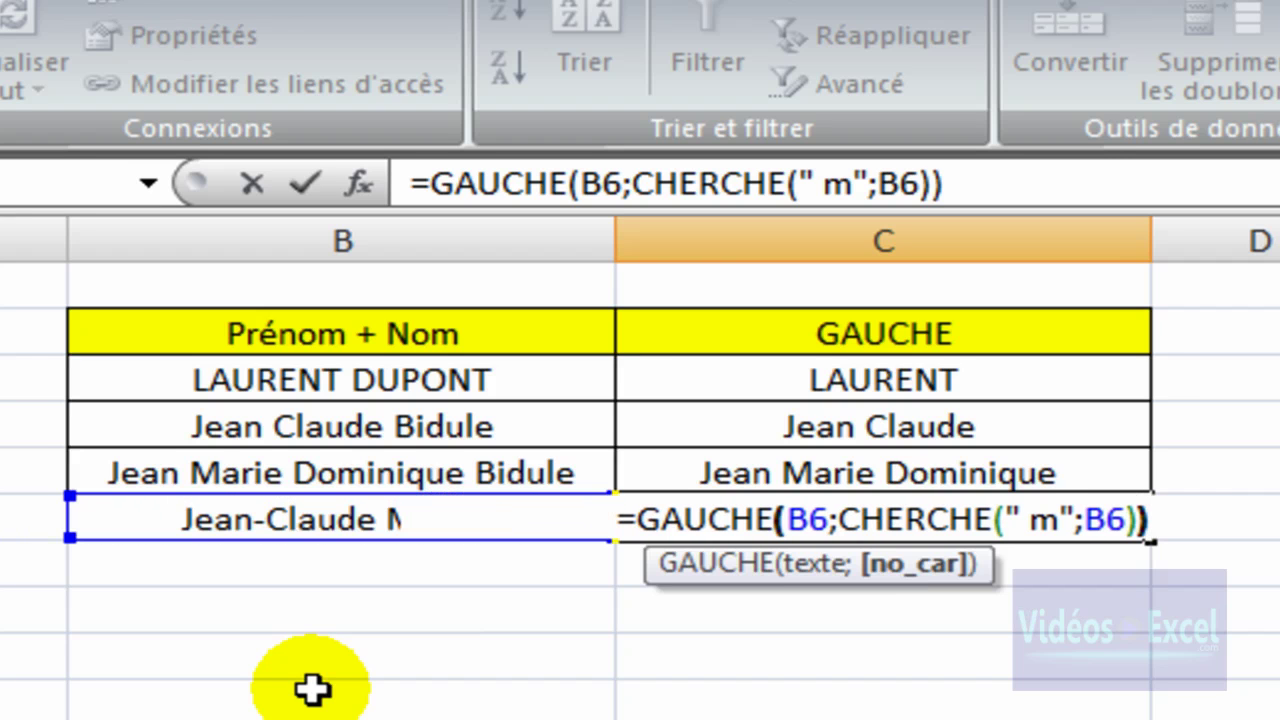
pyautogui.hotkey('ctrl', 'Return')
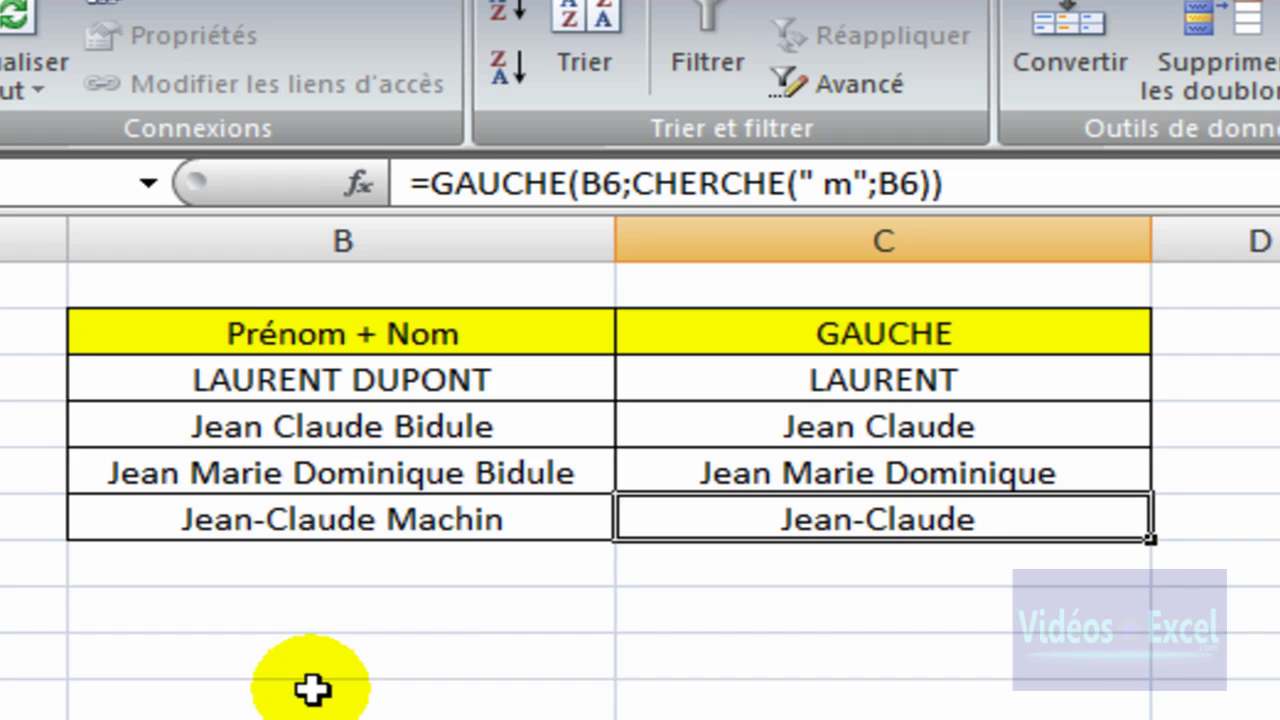
pyautogui.press('Down')
pyautogui.press('Down')
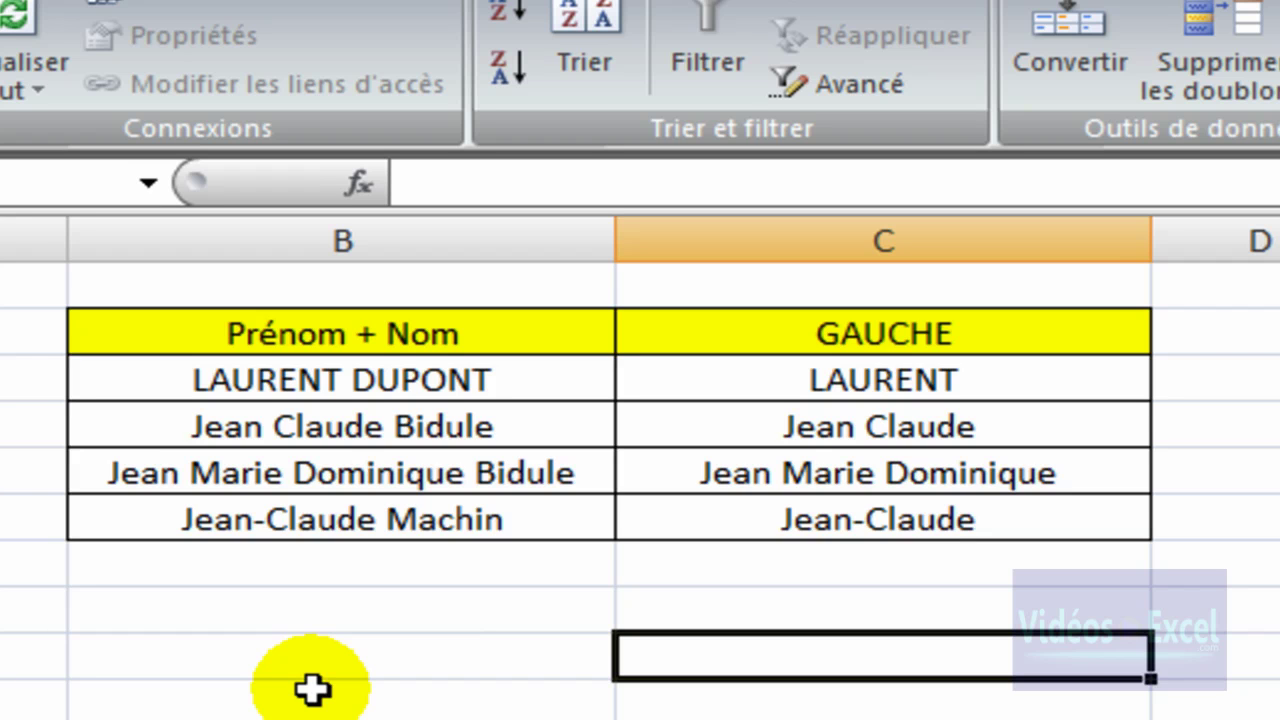
pyautogui.press('Down')
pyautogui.press('Down')
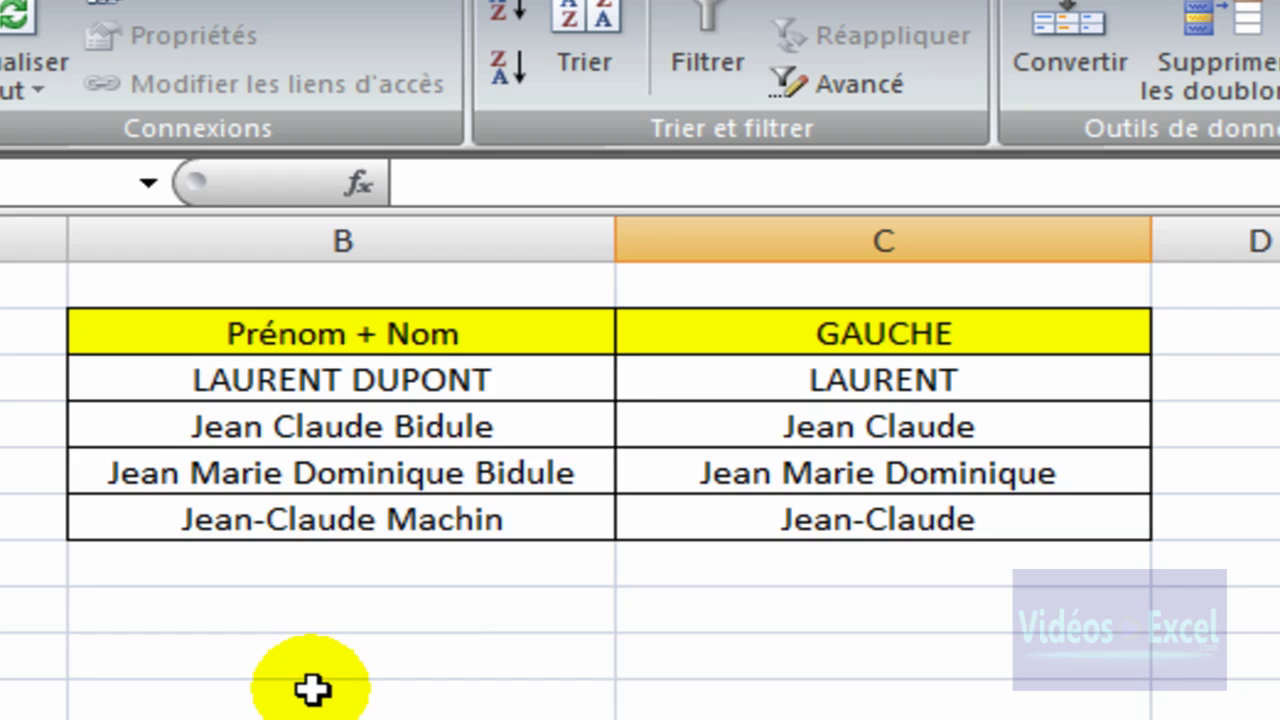
pyautogui.press('Up')
pyautogui.press('Up')
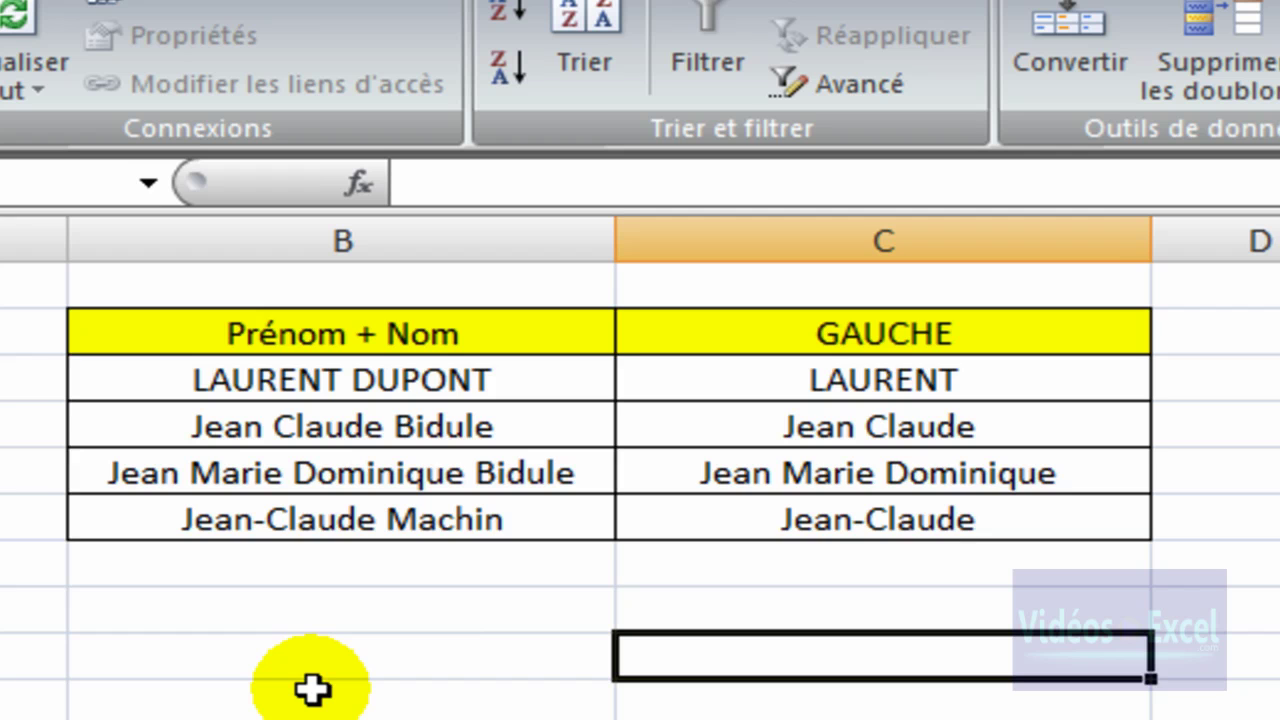
# Examine the full names in cells B6 and B5 of the Prénom + Nom column, and leave the table.
pyautogui.press('Left')
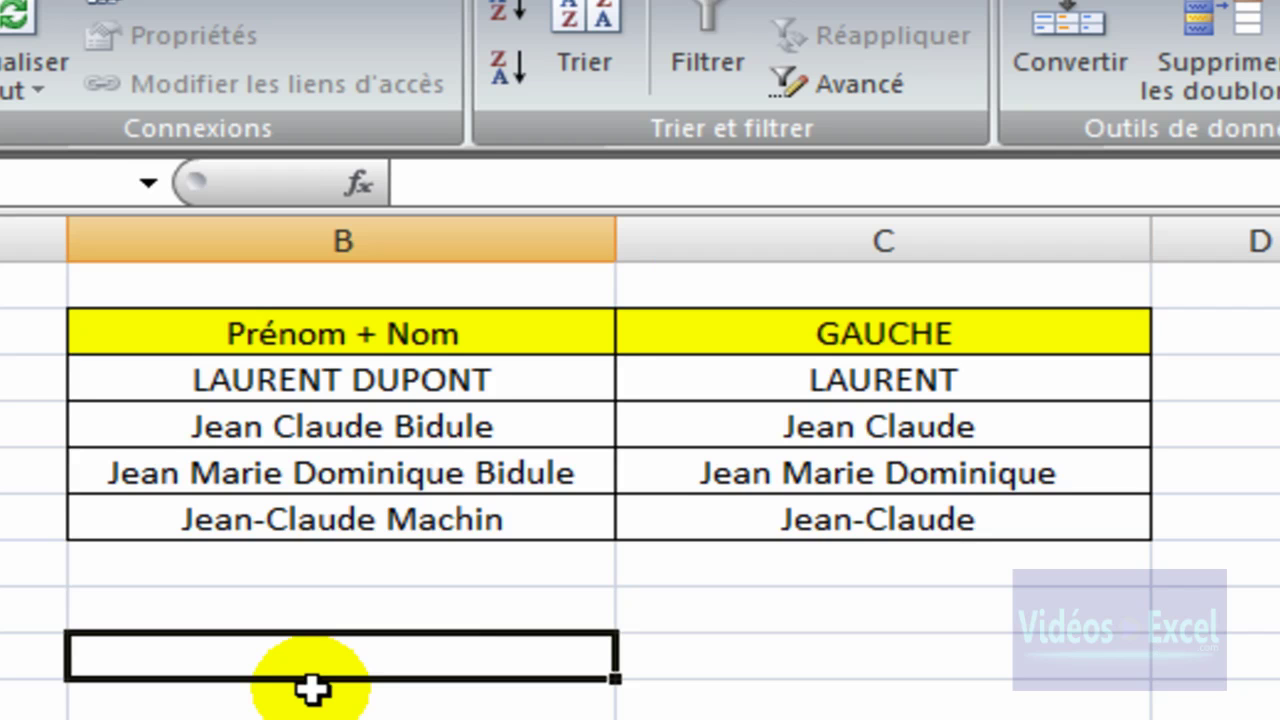
pyautogui.press('Up')
pyautogui.press('Up')
pyautogui.press('Up')
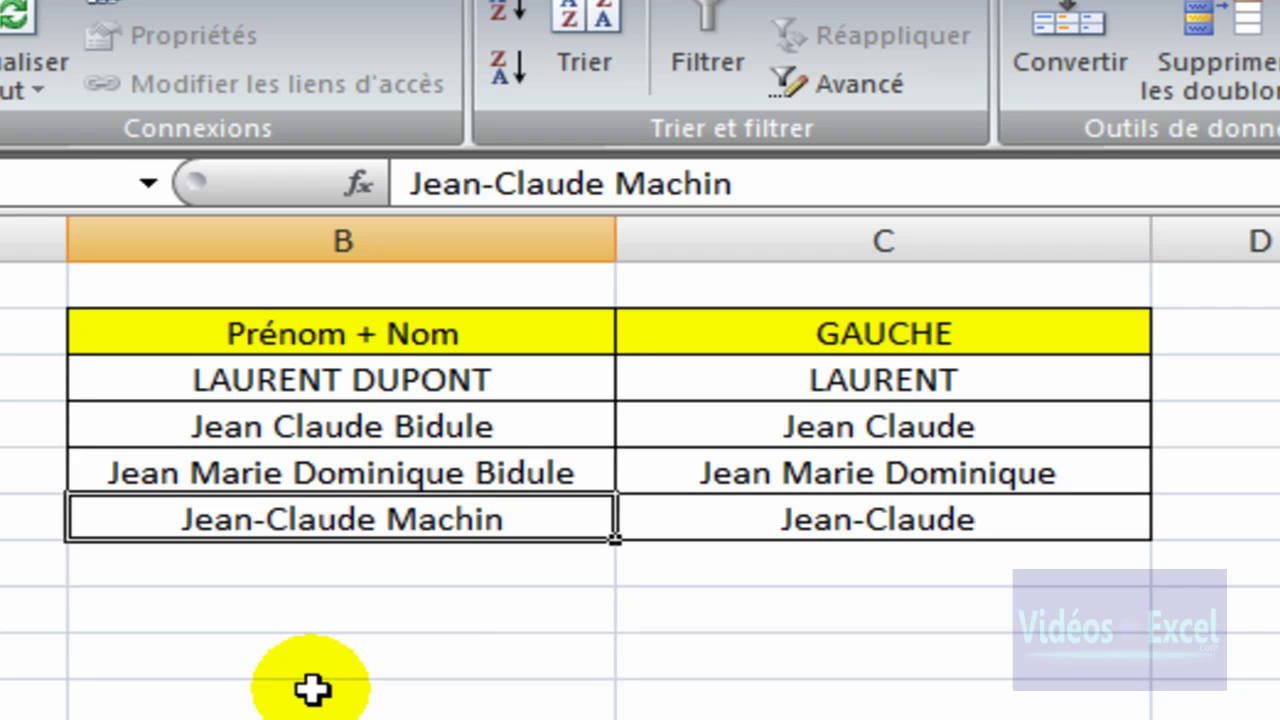
pyautogui.press('Up')
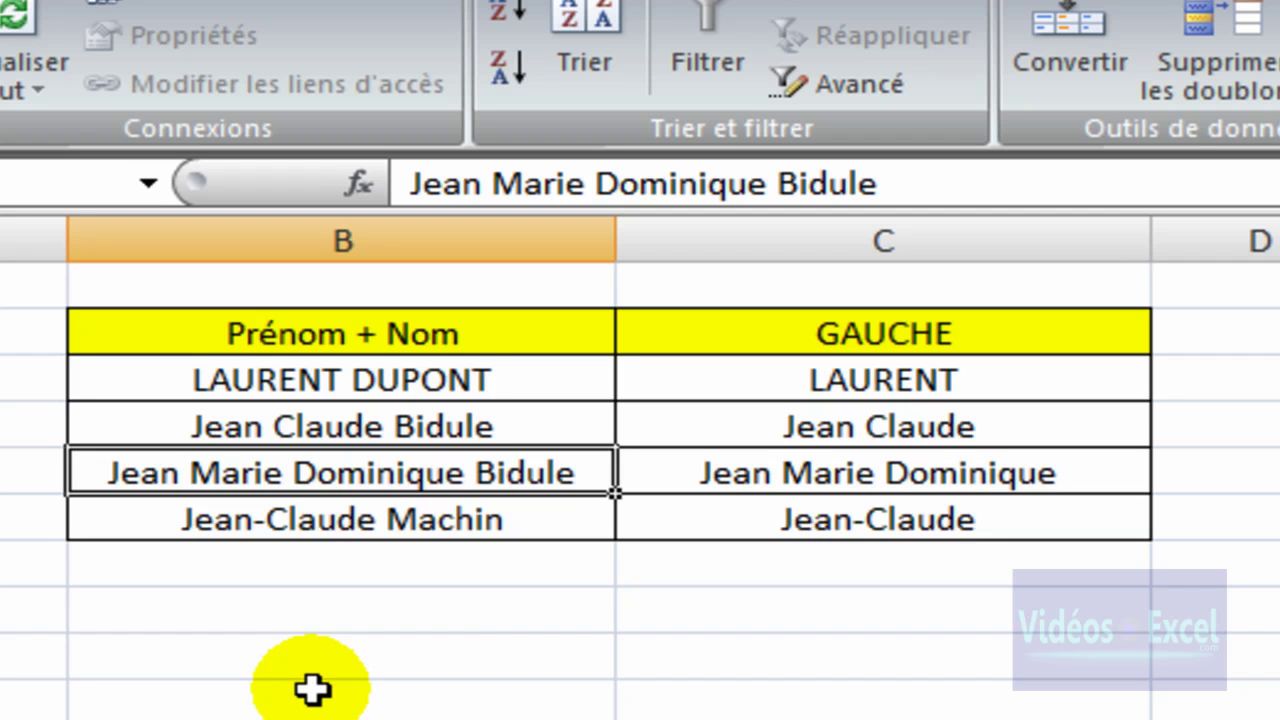
pyautogui.press('Down')
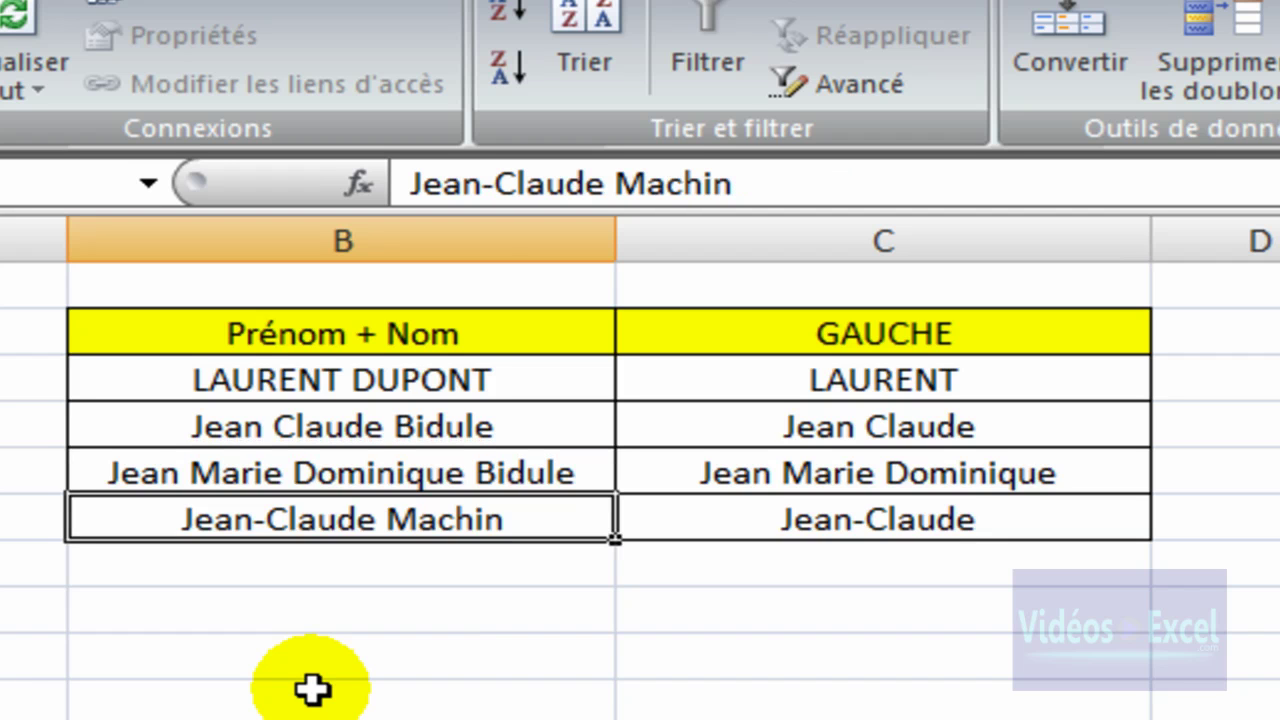
pyautogui.click(312, 684)
pyautogui.press('Right')
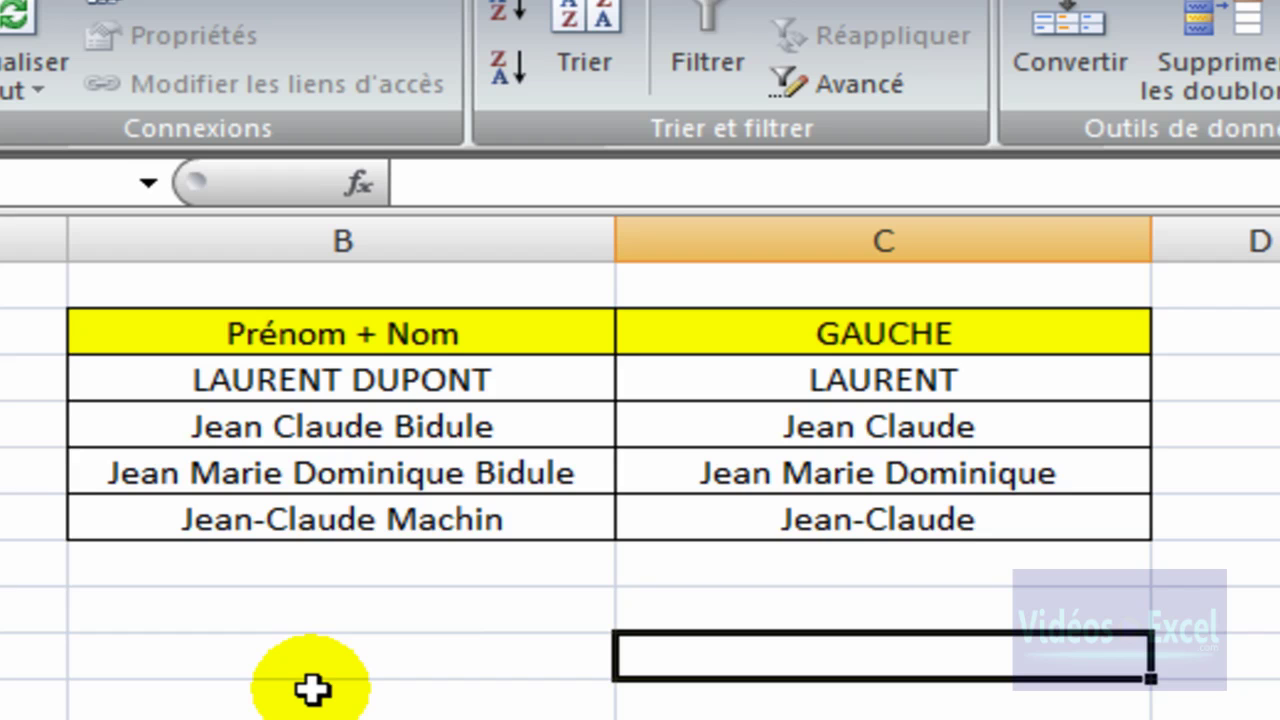